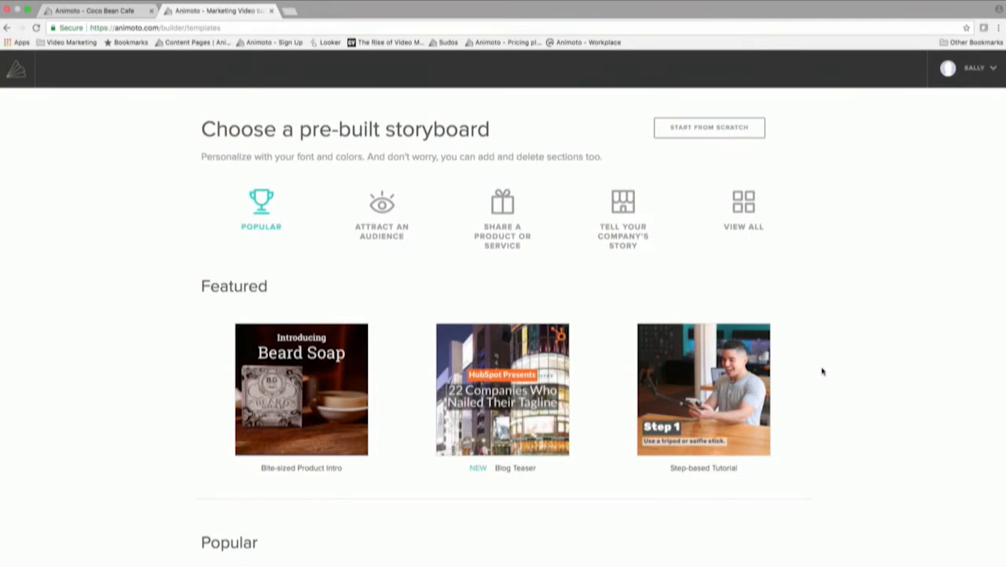
Step: Start a project from the Beard Soap 'Bite-sized Product Intro' storyboard template
scroll(879, 402, down, 2)
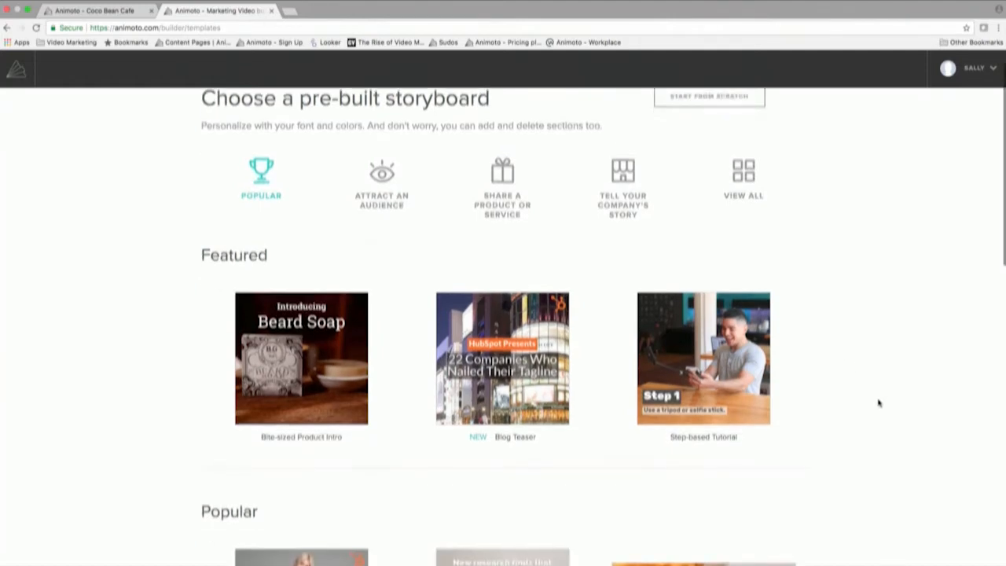
scroll(879, 402, down, 5)
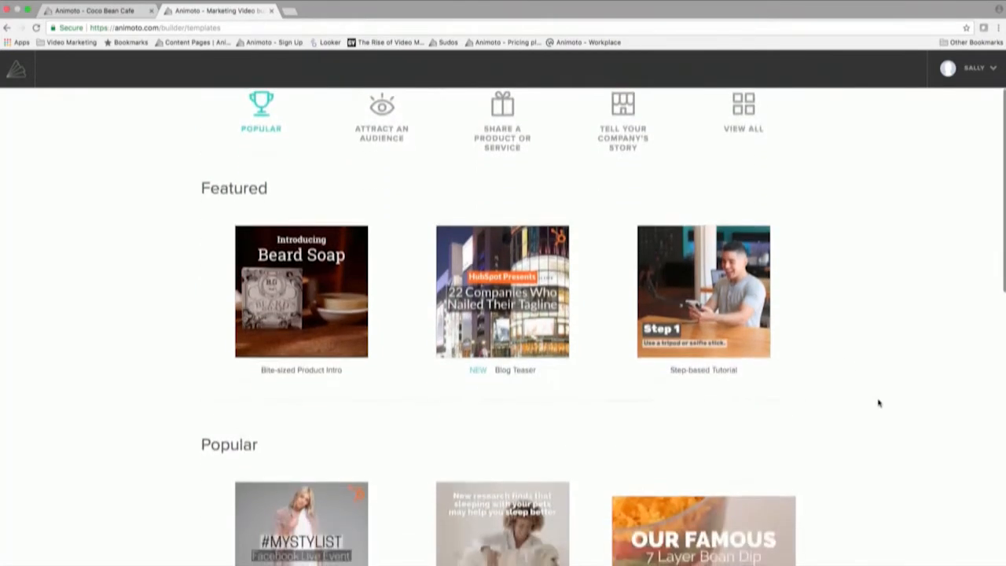
scroll(879, 403, down, 5)
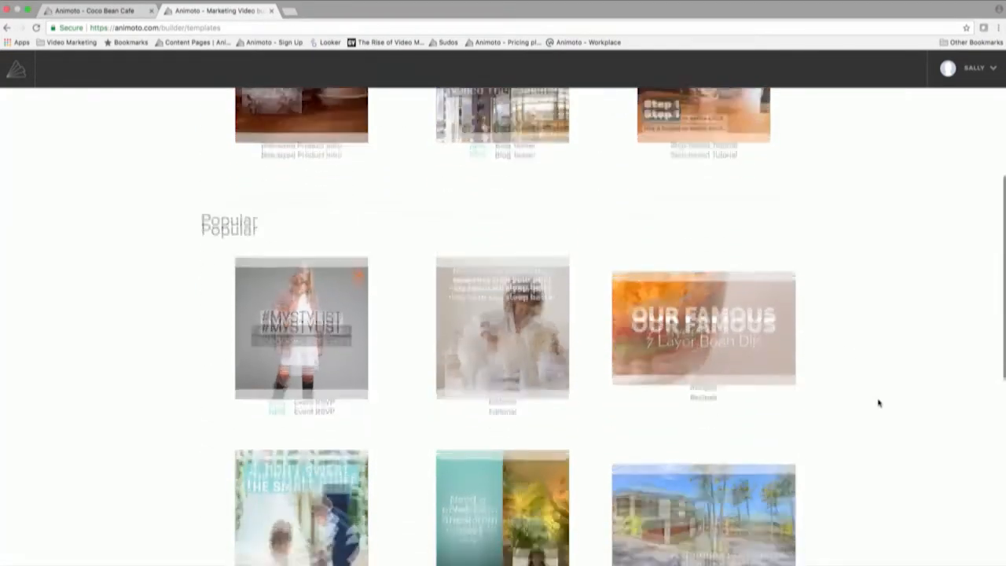
scroll(879, 402, up, 6)
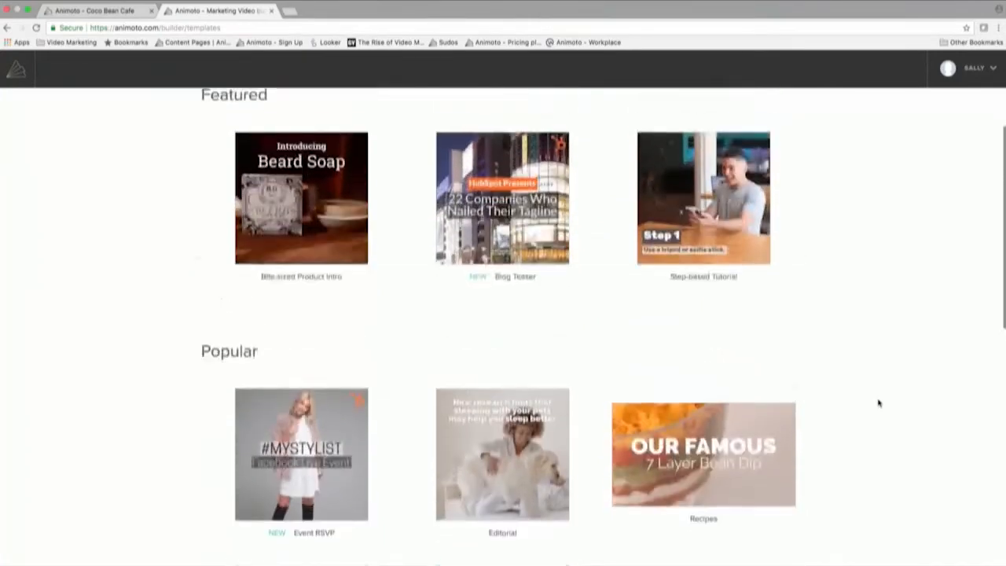
scroll(879, 403, up, 1)
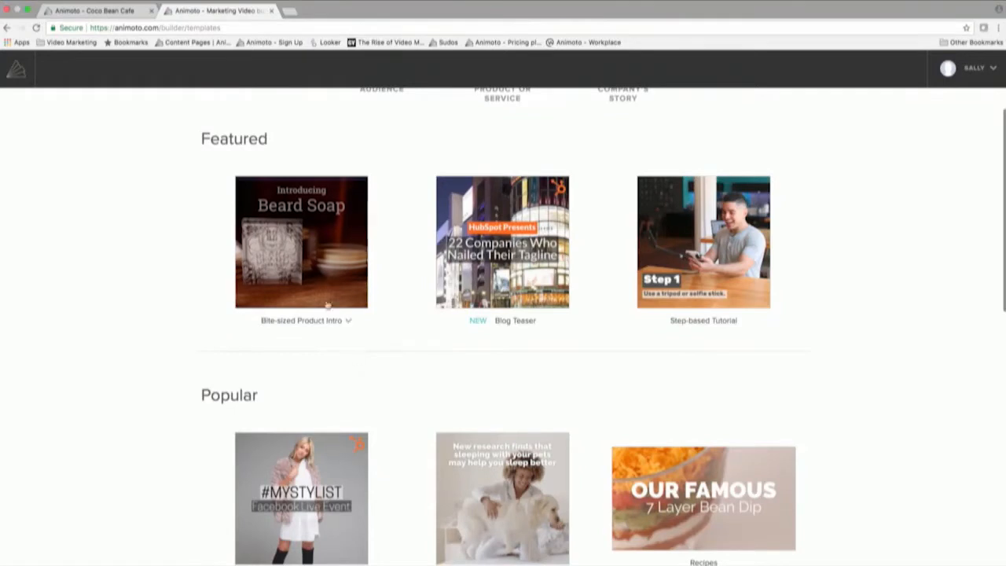
click(320, 268)
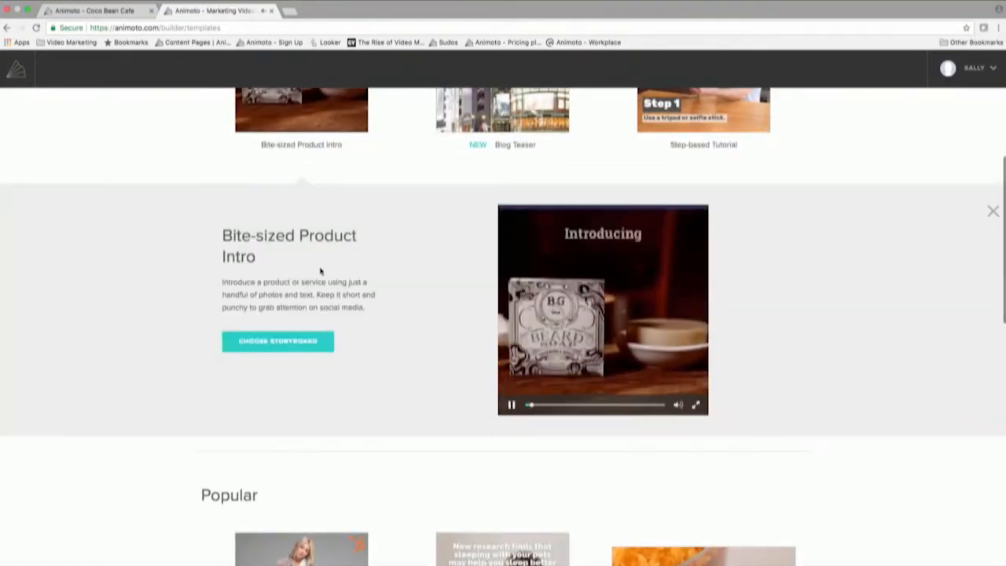
click(307, 342)
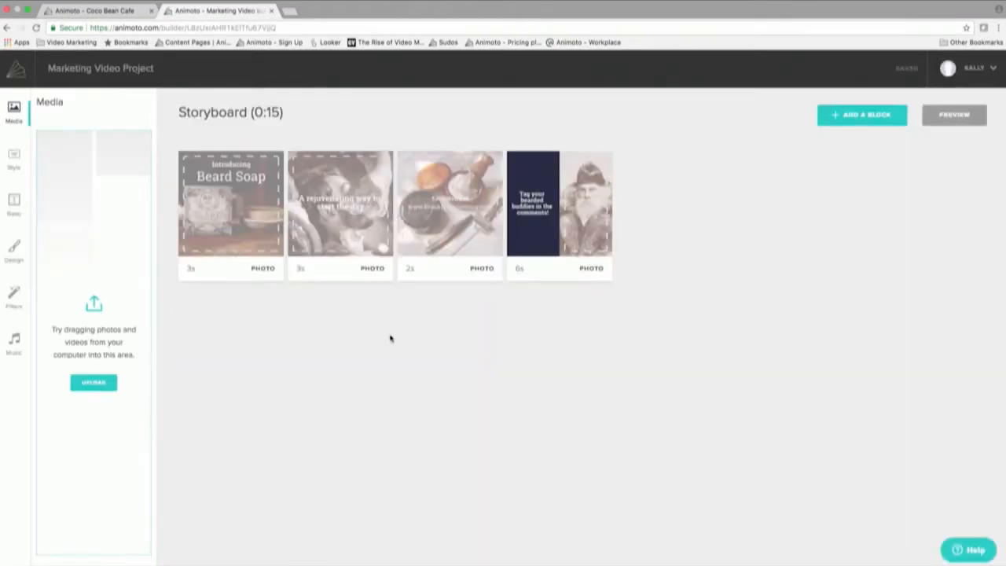
Step: Upload every file in the Coco Bean Cafe folder (eight photos and the barista video) as media
click(97, 383)
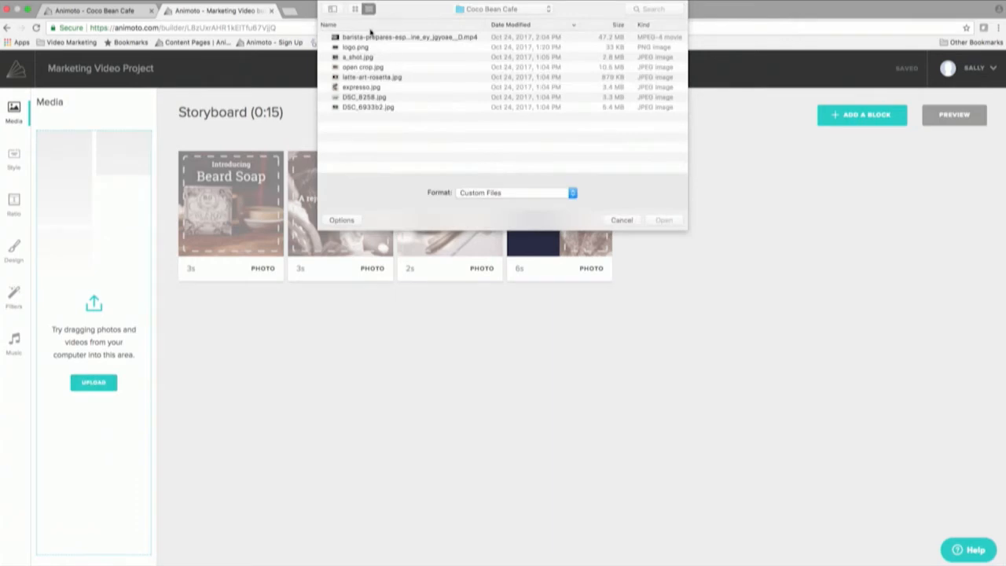
click(371, 26)
click(371, 37)
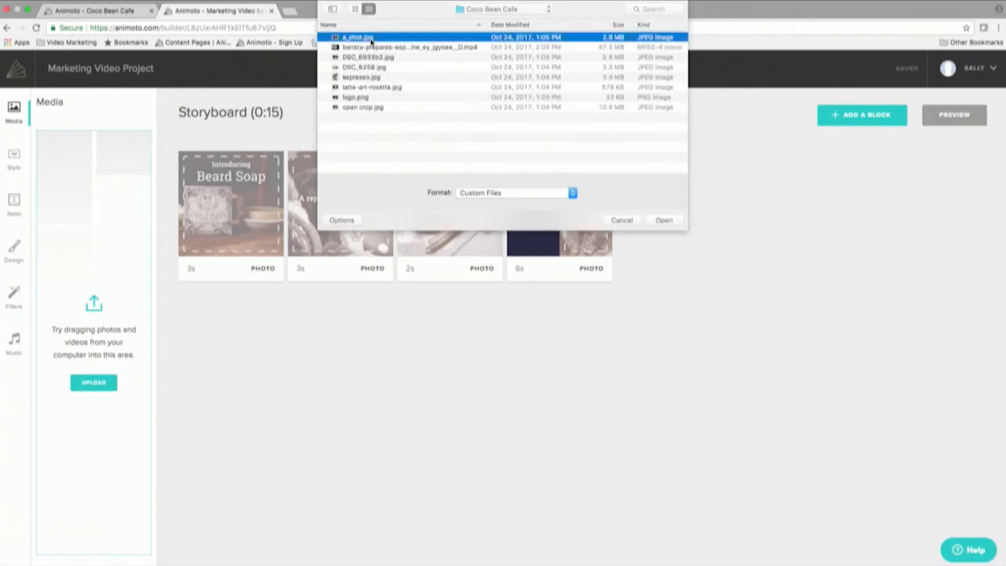
click(362, 107)
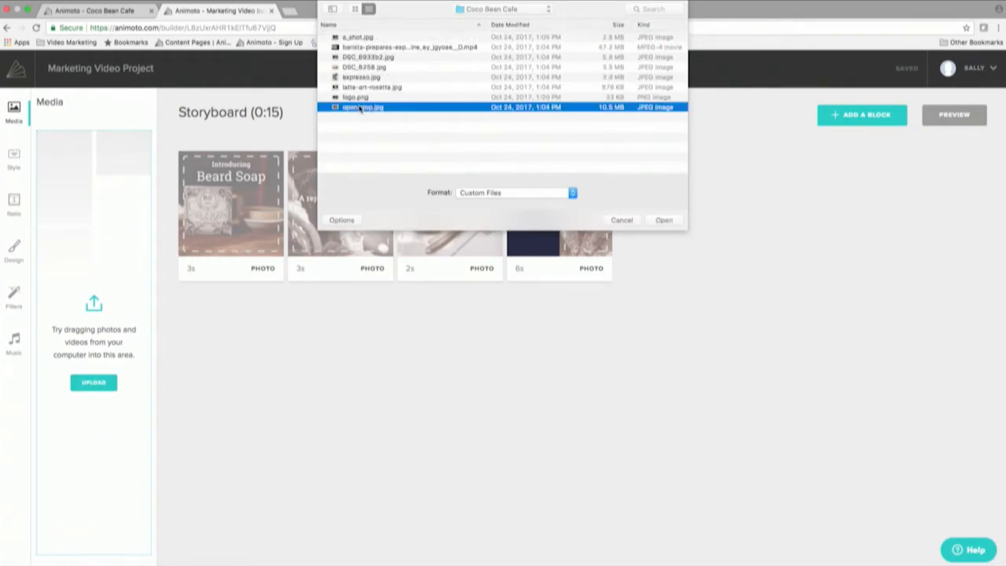
click(349, 58)
key(super+a)
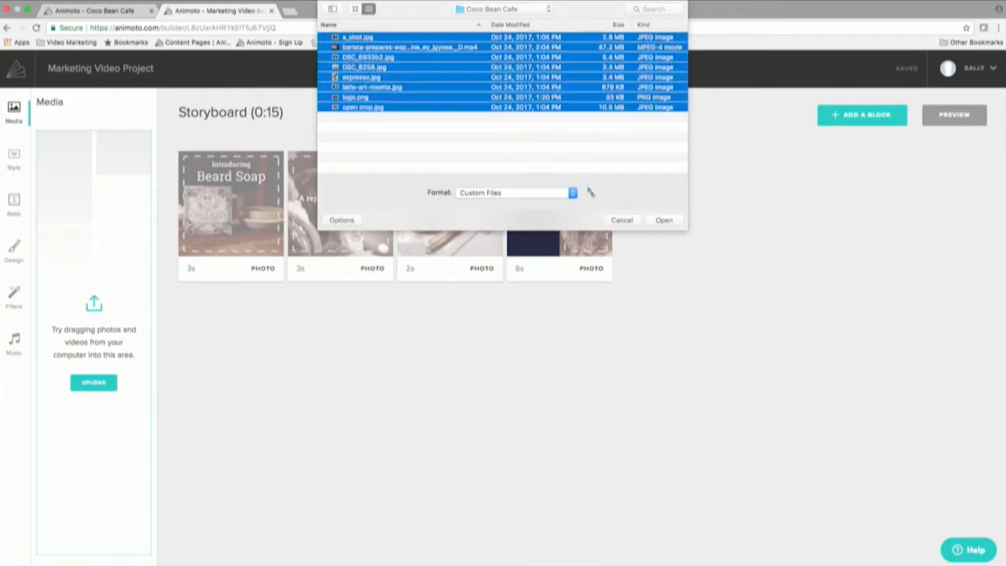
click(664, 221)
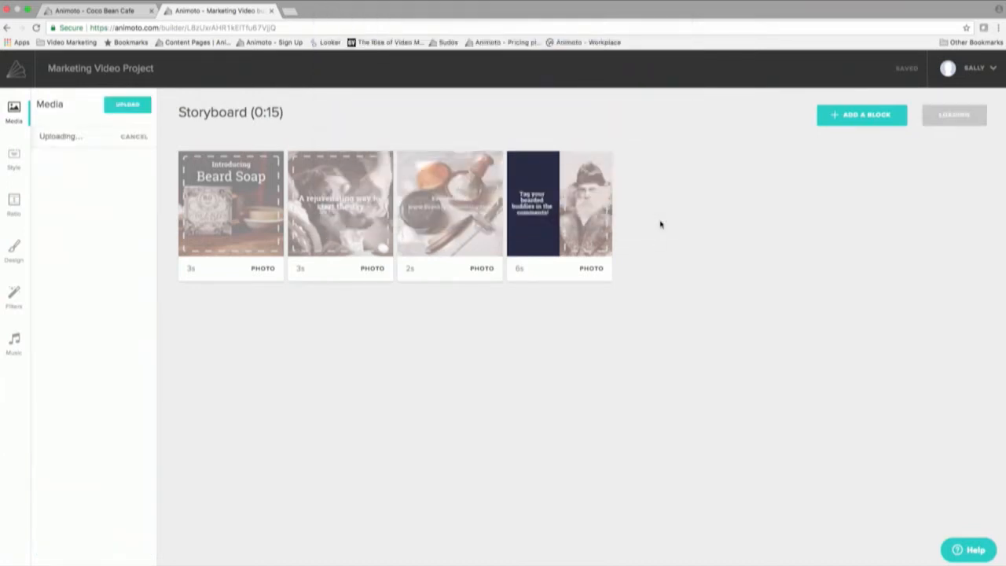
mouse_move(248, 219)
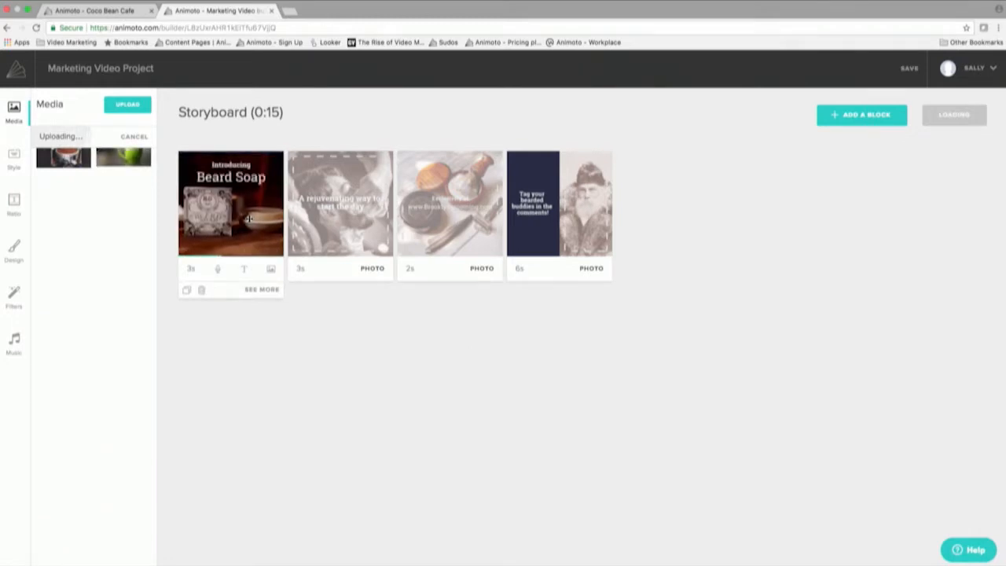
Step: Drop the coffee-grounds, latte-art, green-mug and espresso photos into blocks 1–4
drag(266, 306, 212, 254)
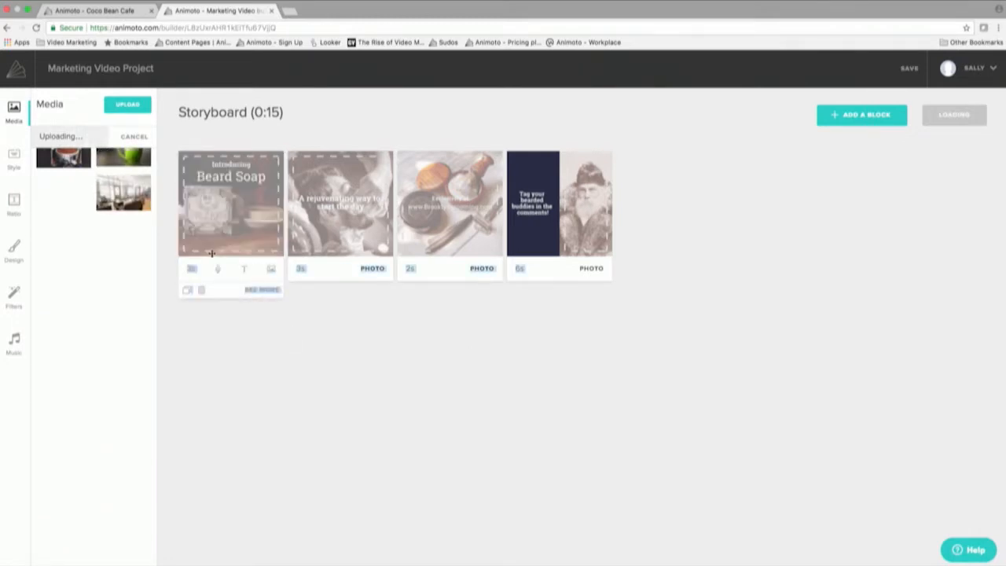
mouse_move(327, 224)
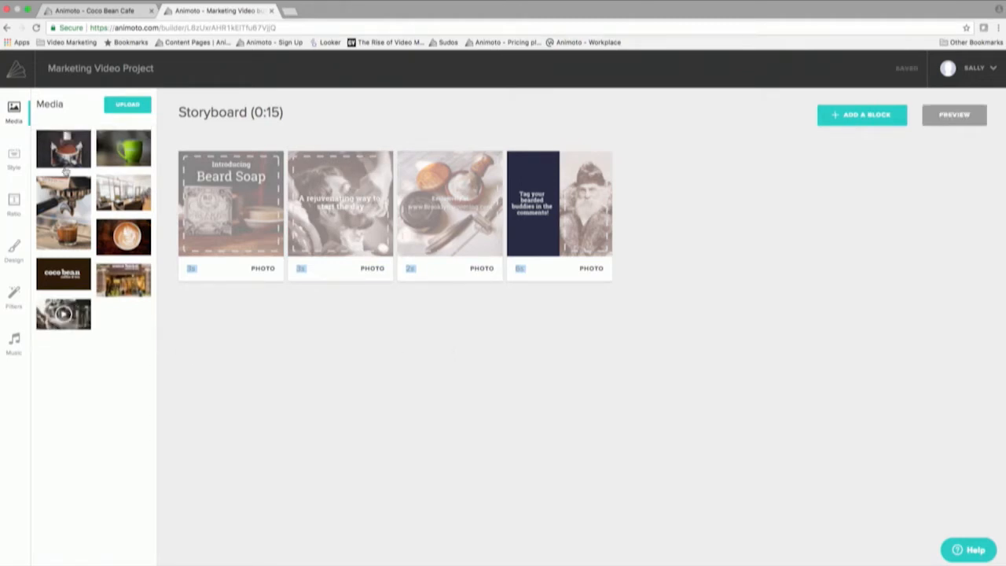
drag(60, 155, 229, 210)
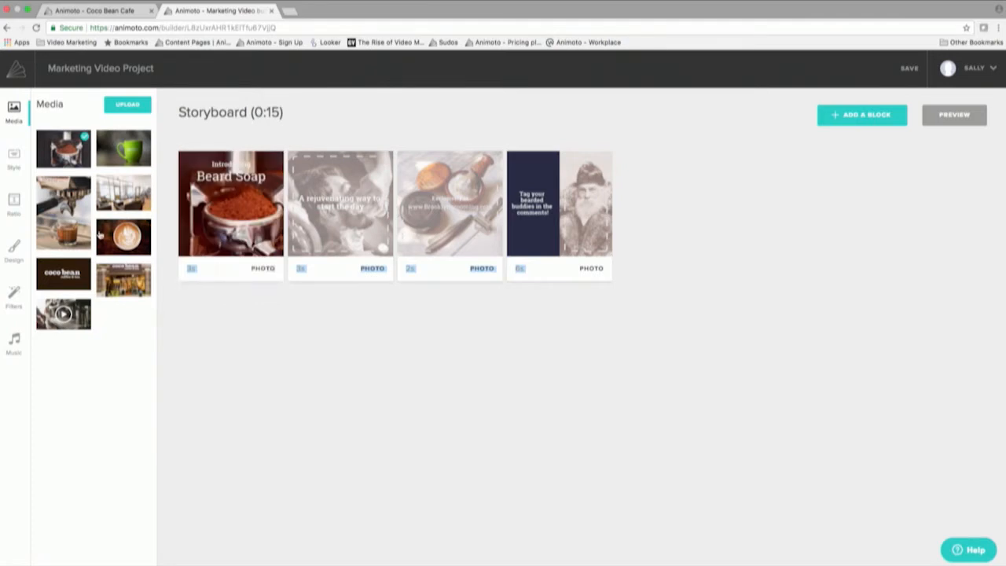
drag(114, 233, 340, 206)
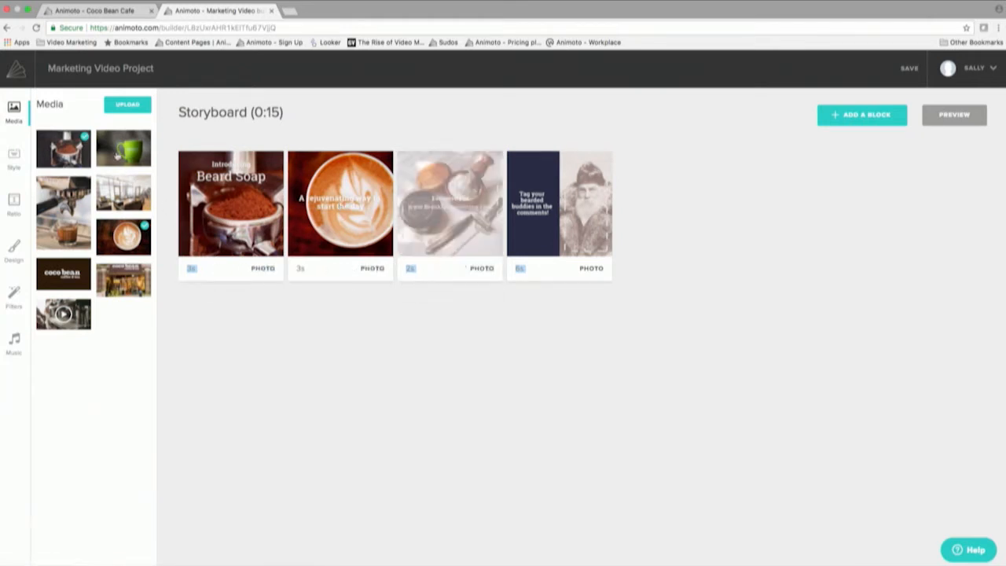
drag(117, 155, 439, 212)
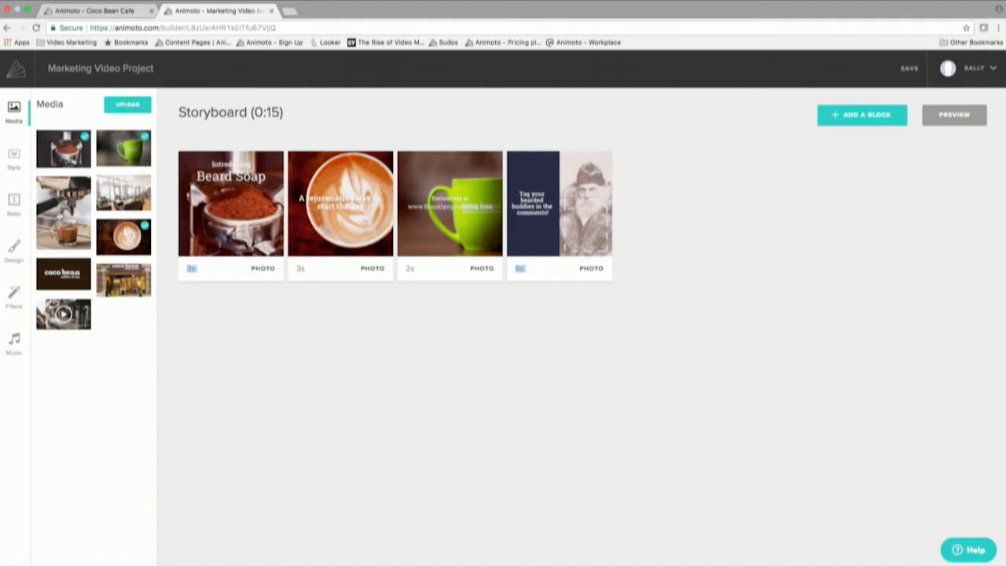
drag(63, 216, 582, 221)
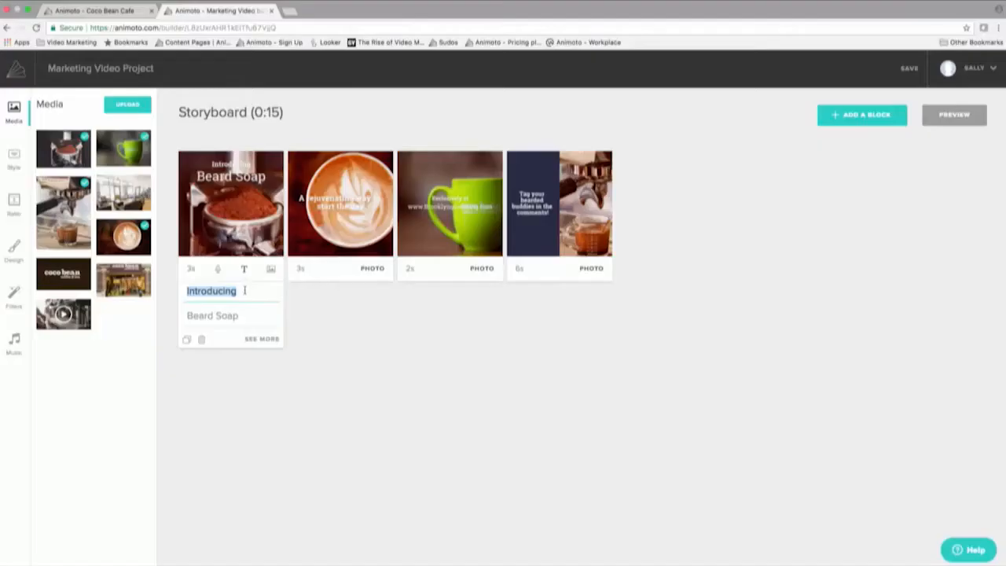
Step: Replace the first block's Beard Soap title with 'Chapel Hill's' / 'Favorite Coffee Shop' and open its editor
text(Ch)
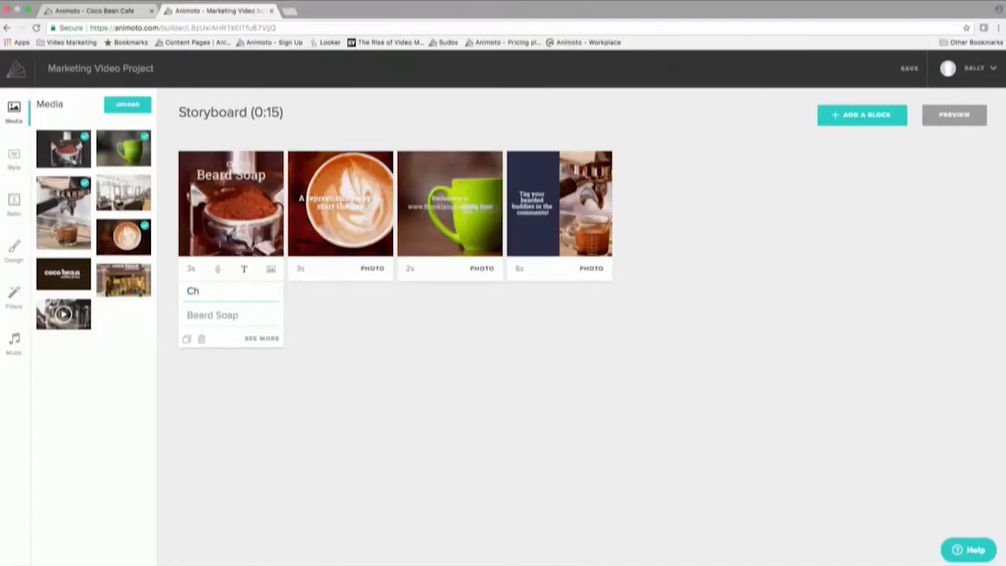
text(apekl)
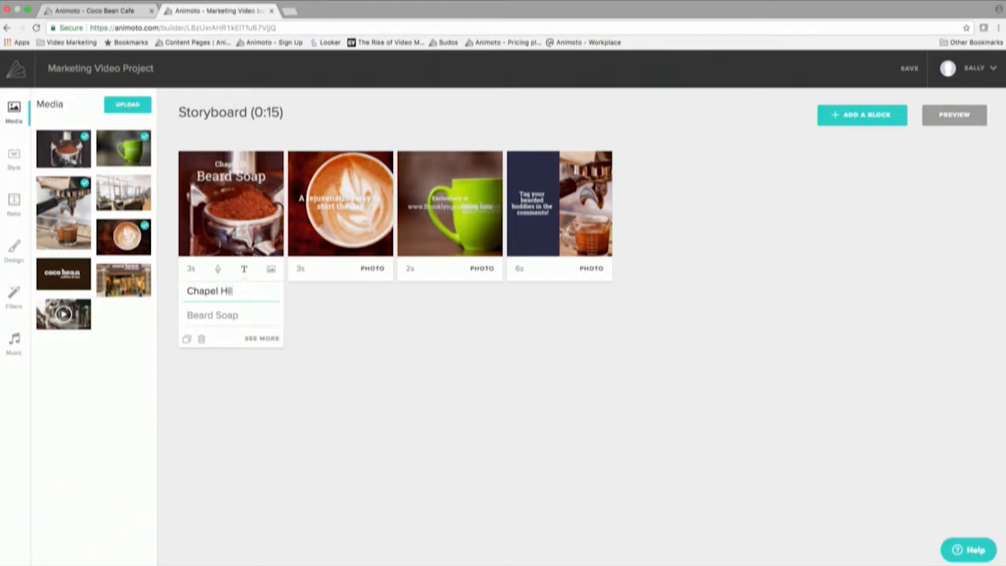
text(s)
key(BackSpace)
double_click(227, 315)
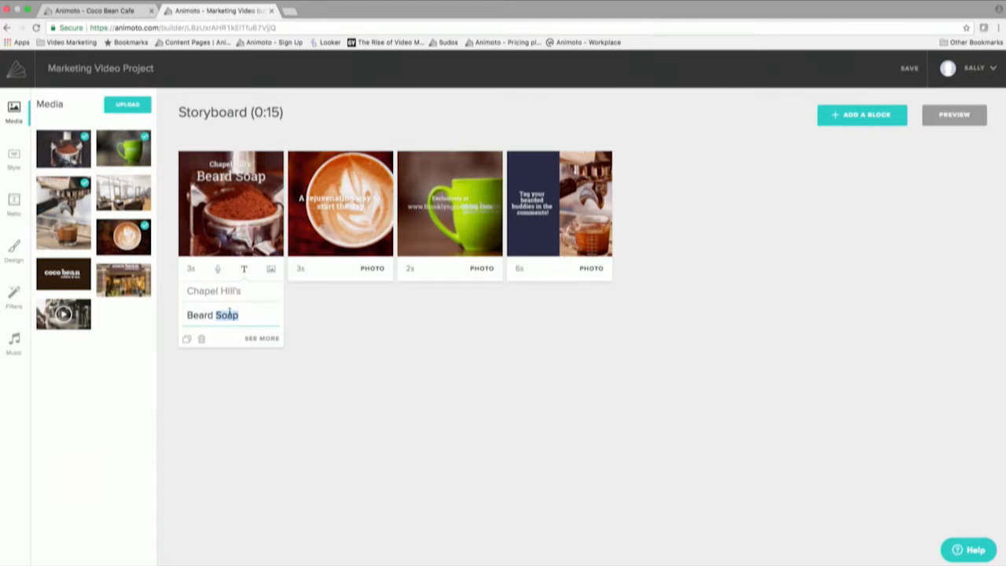
triple_click(229, 315)
text(Fa)
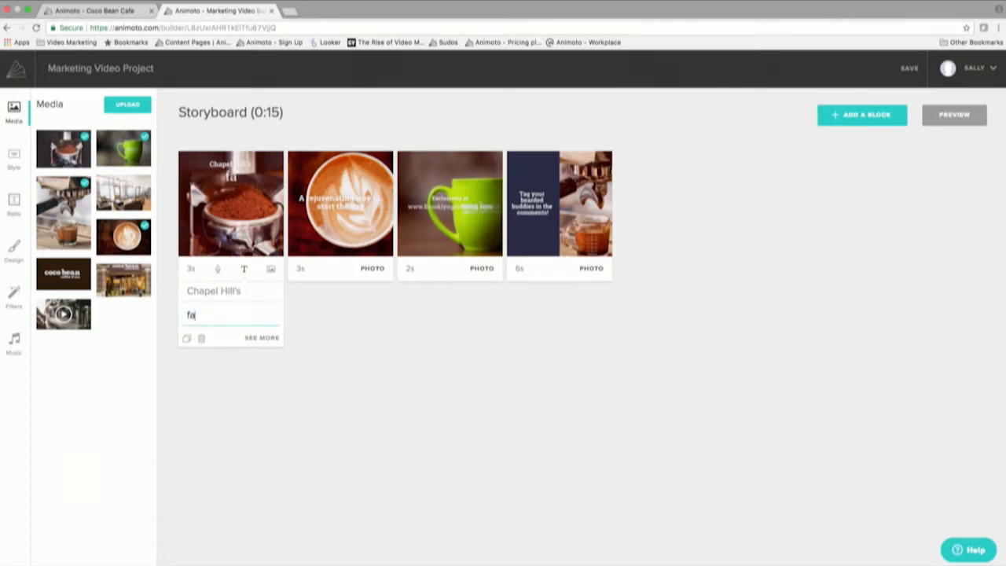
key(BackSpace)
key(BackSpace)
text(Favorite Coffee S)
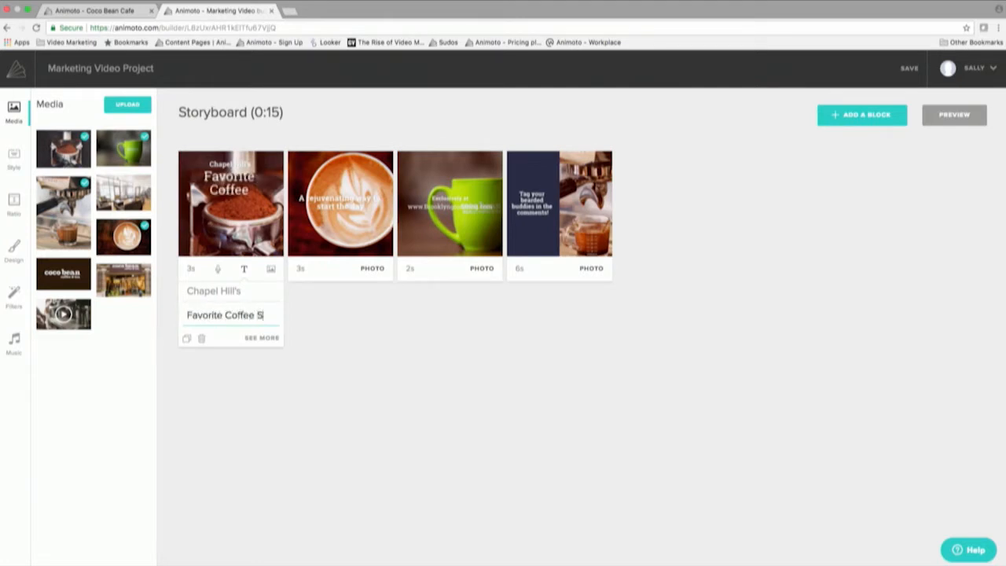
text(hop)
click(310, 342)
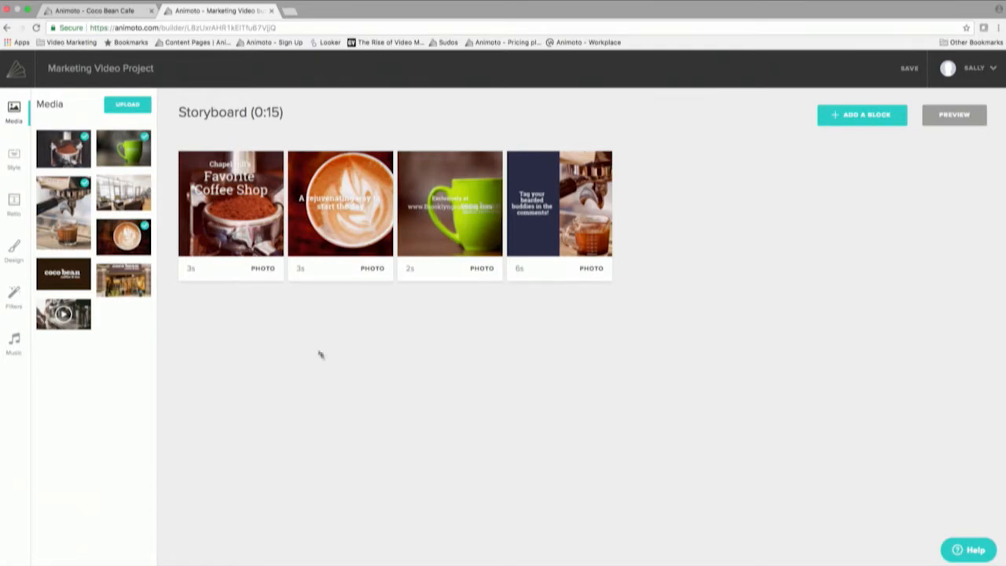
mouse_move(251, 289)
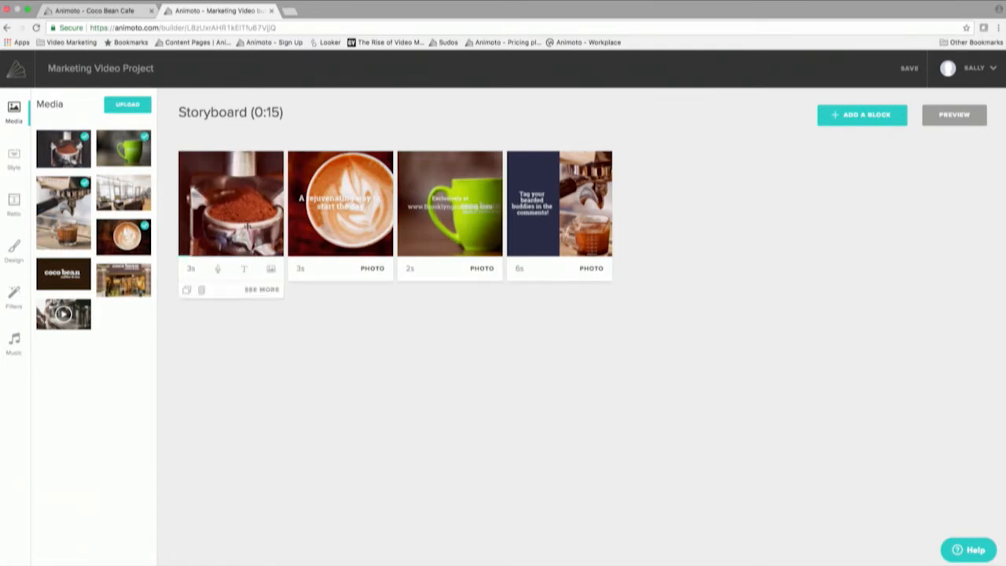
click(252, 289)
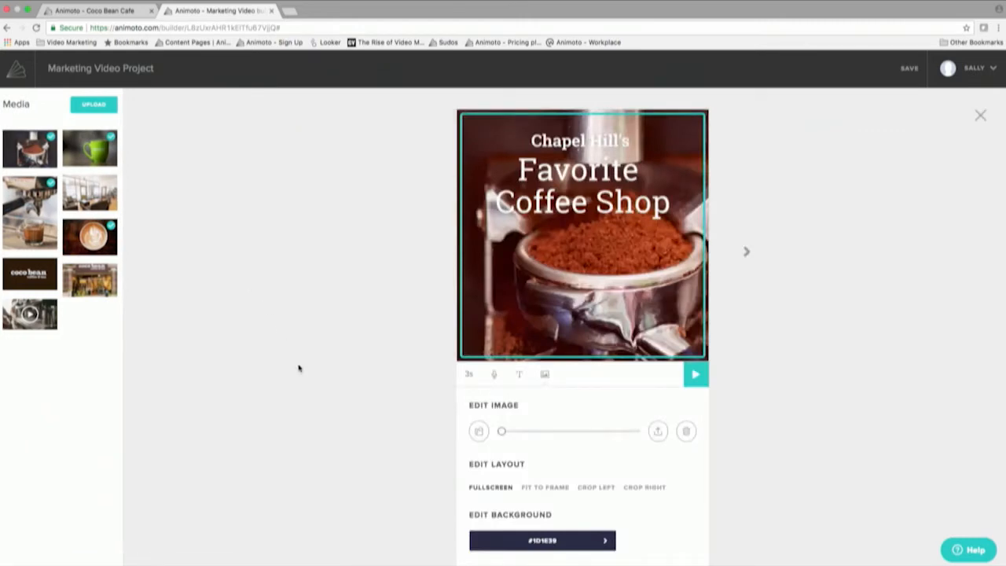
Step: Turn on Enhance Legibility and resize the title lines so Favorite Coffee Shop fits one line
click(520, 376)
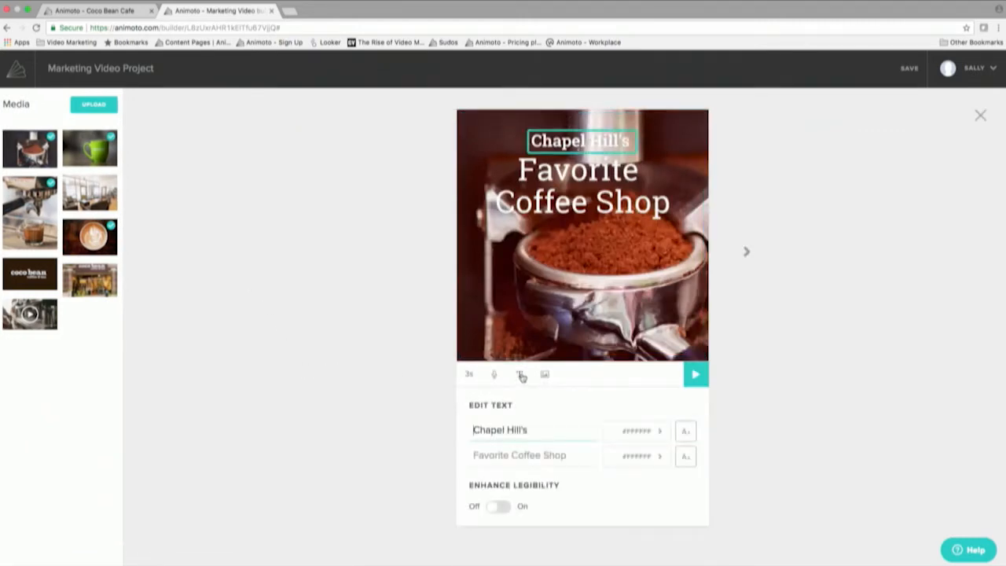
click(495, 507)
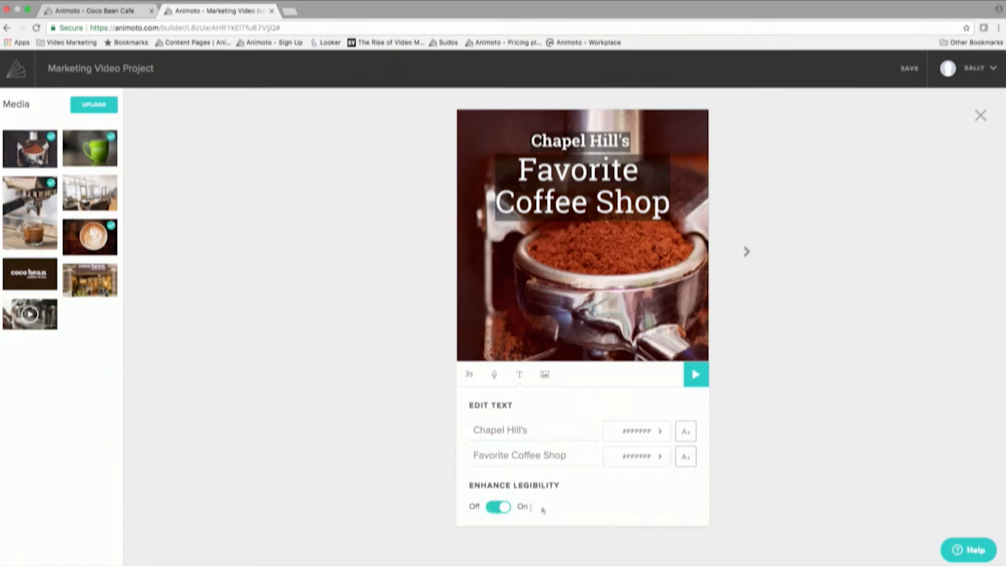
click(690, 434)
mouse_move(717, 456)
mouse_down()
mouse_move(716, 413)
mouse_move(713, 453)
mouse_up()
click(688, 456)
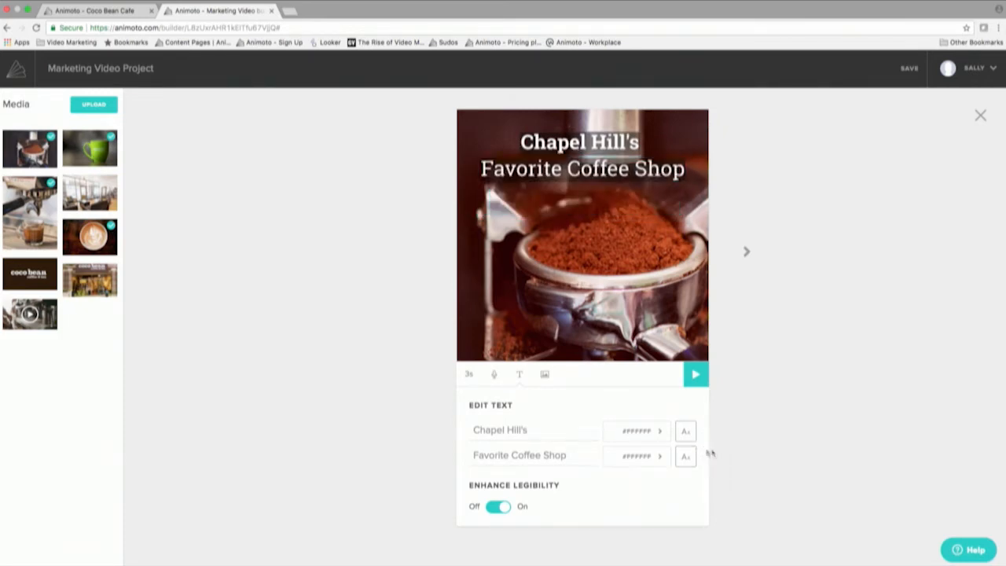
Step: Try teal-blue on Chapel Hill's, revert it to white, and close the slide editor
click(638, 432)
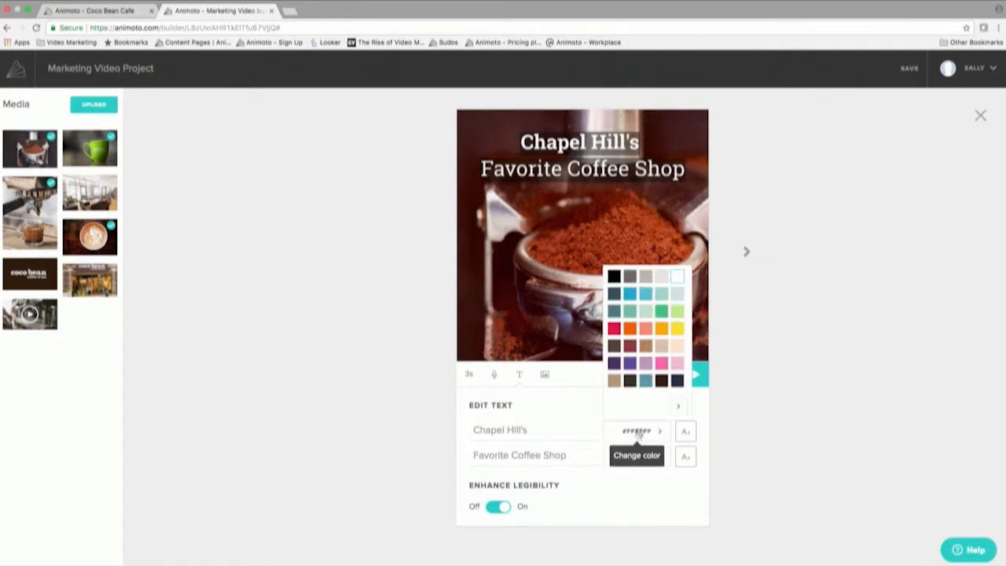
click(647, 383)
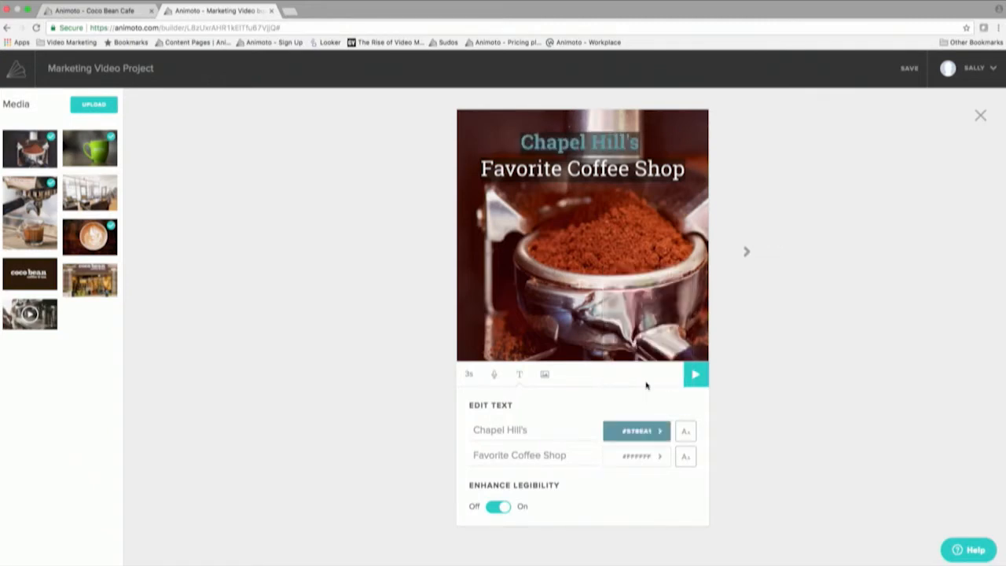
click(635, 432)
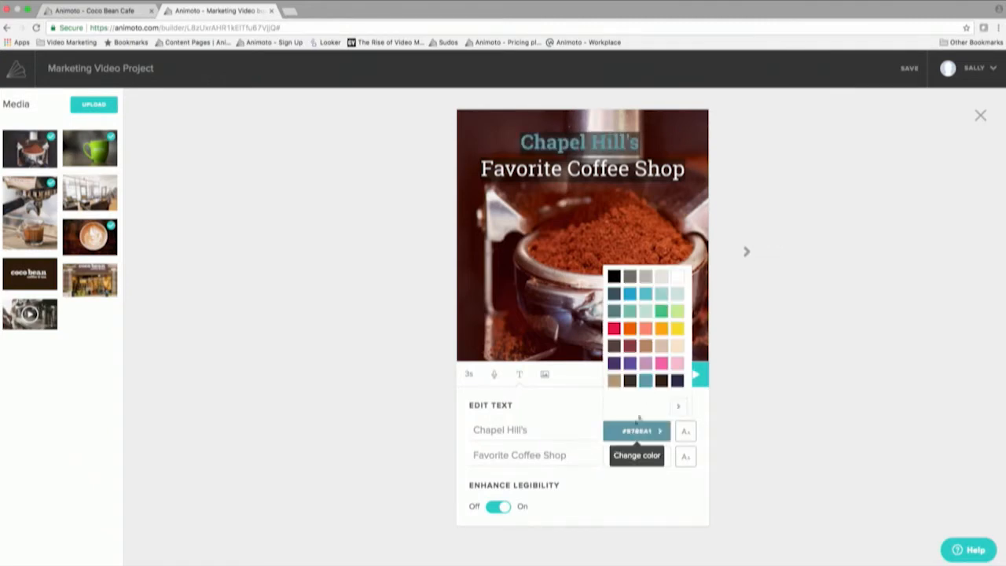
click(678, 277)
click(980, 116)
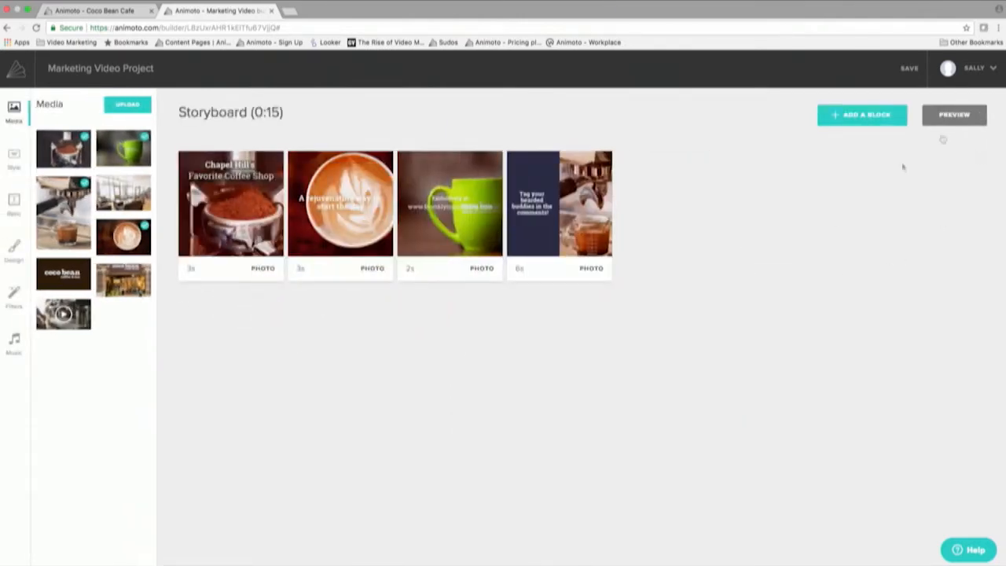
Step: Zoom in and recentre the latte cup on the second slide, then close its editor
mouse_move(356, 237)
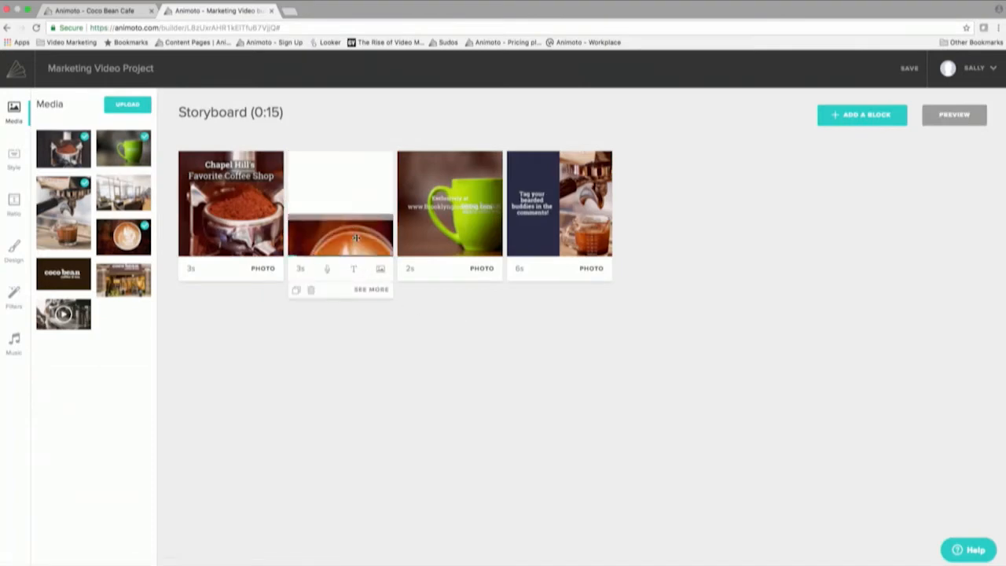
click(369, 290)
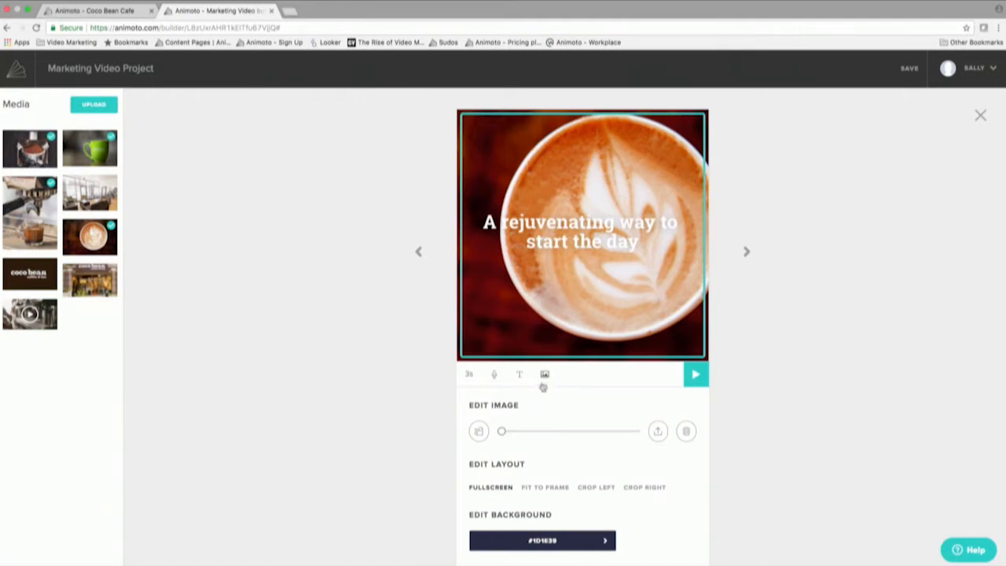
drag(502, 431, 513, 431)
drag(604, 316, 579, 319)
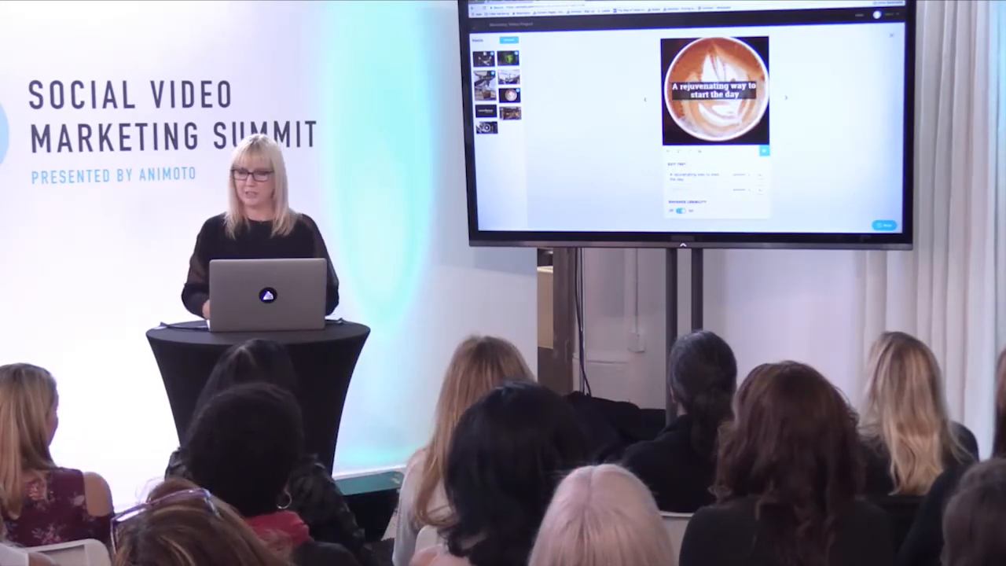
click(892, 36)
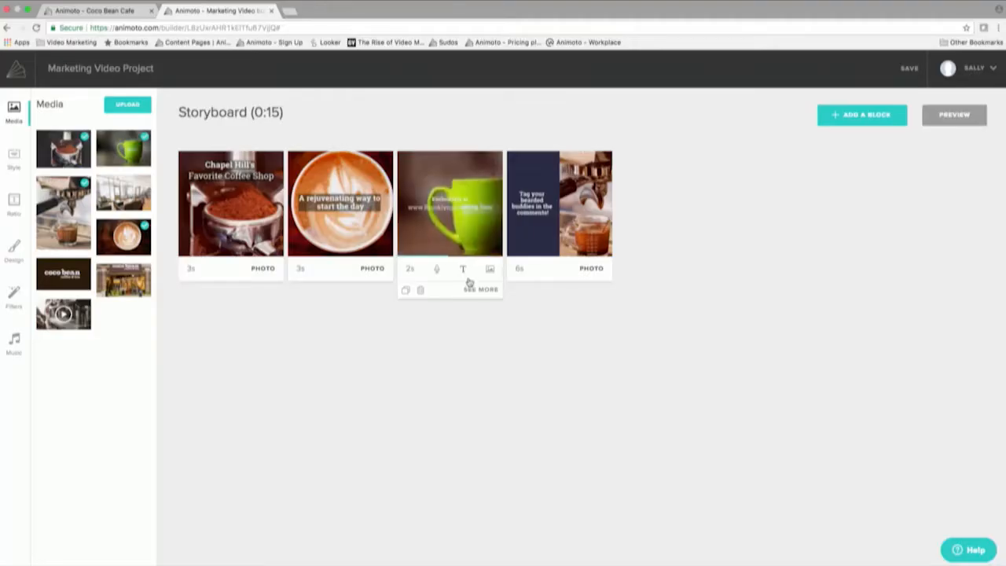
Step: Rewrite the mug slide's captions as 'Come in and join us' and 'for a great cup of joe'
click(474, 288)
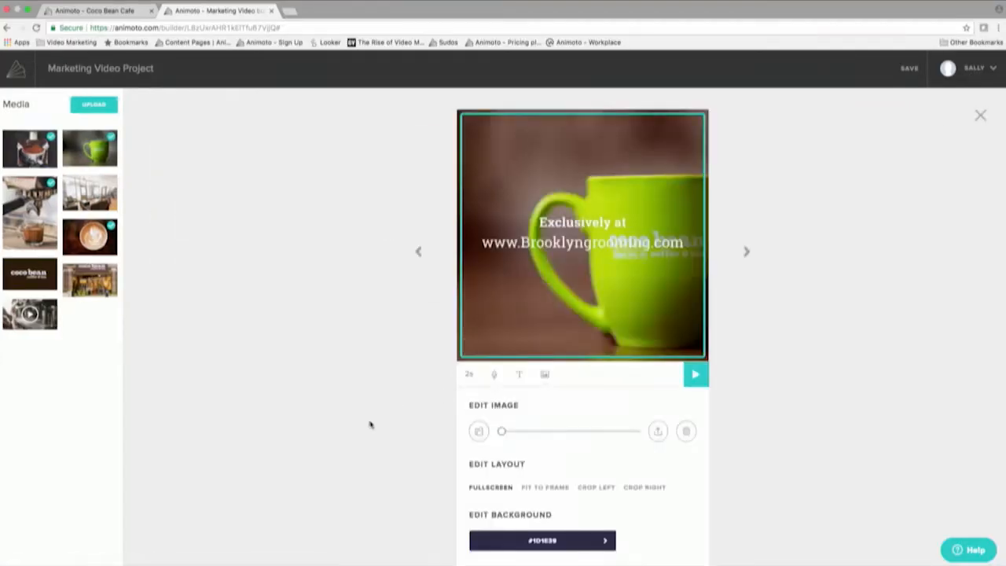
click(520, 377)
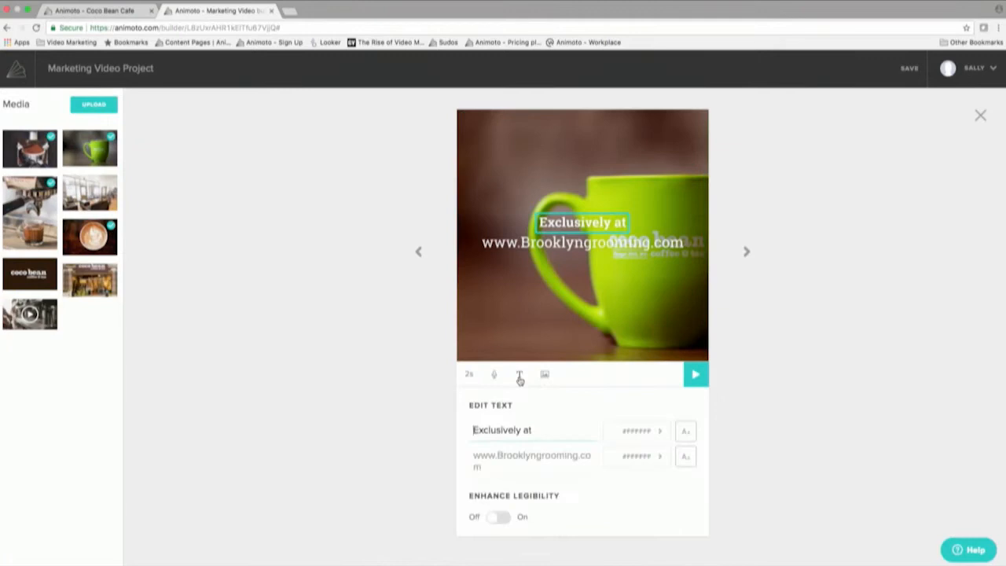
double_click(509, 430)
text(Come )
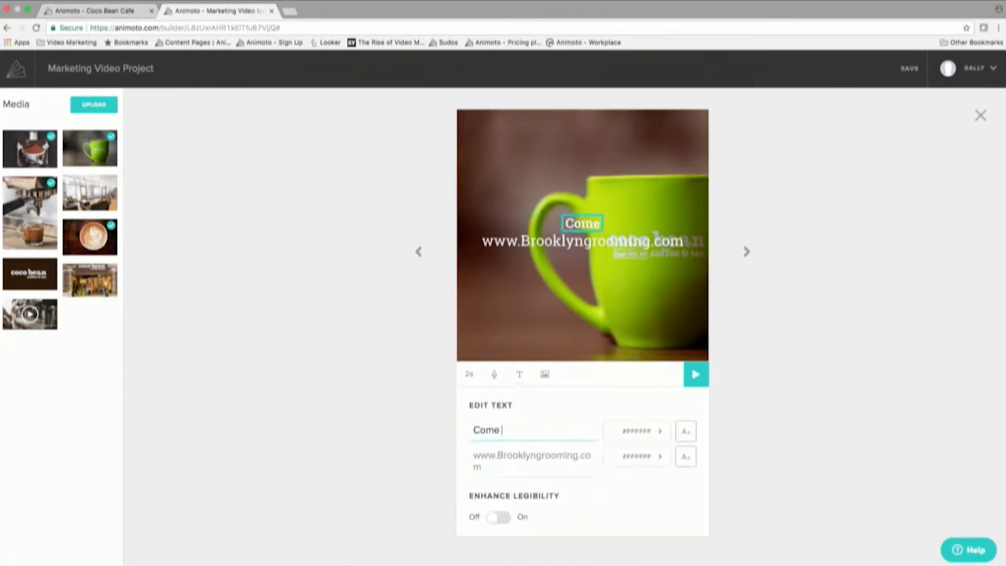
text(in for)
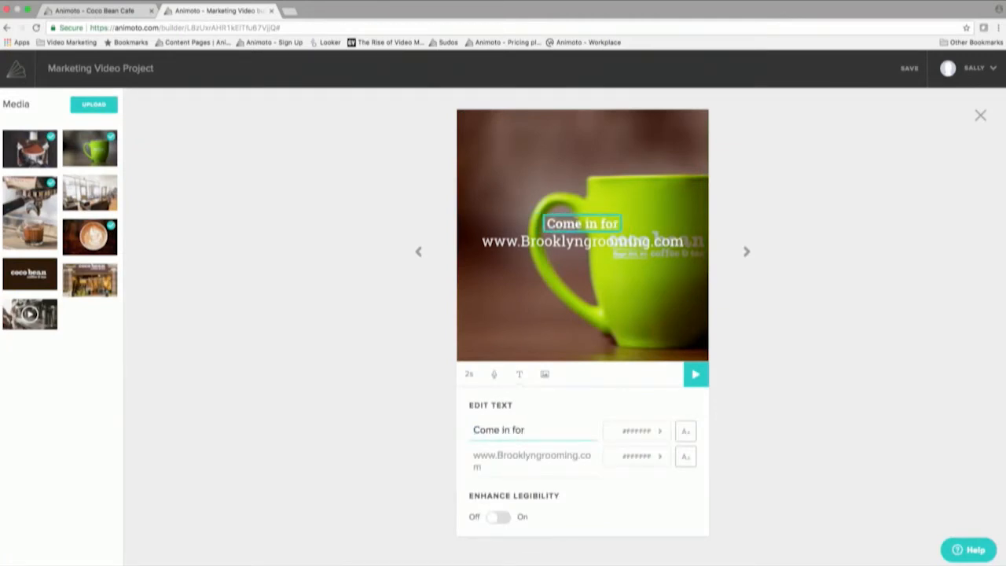
key(BackSpace)
key(BackSpace)
key(BackSpace)
text(and join us)
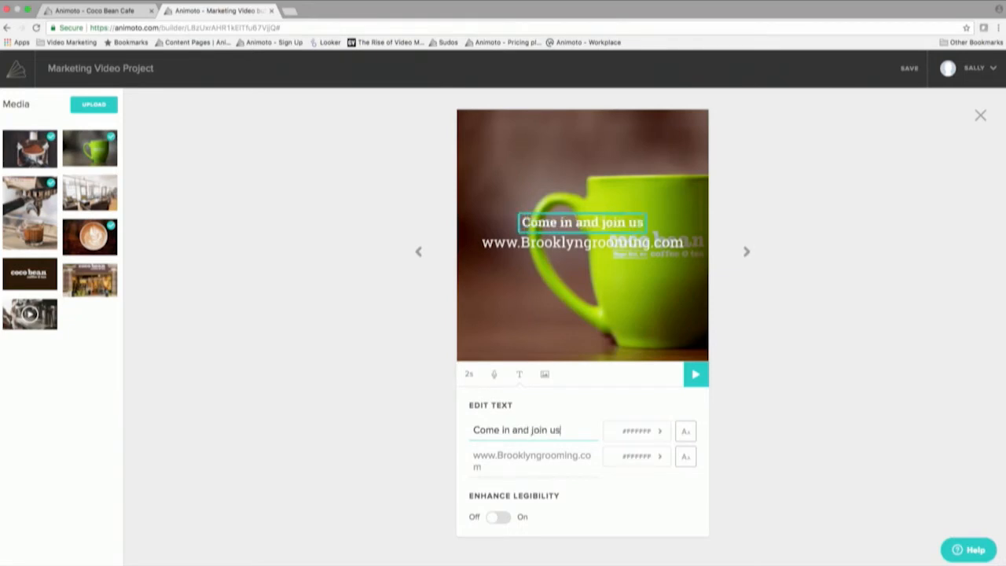
triple_click(498, 472)
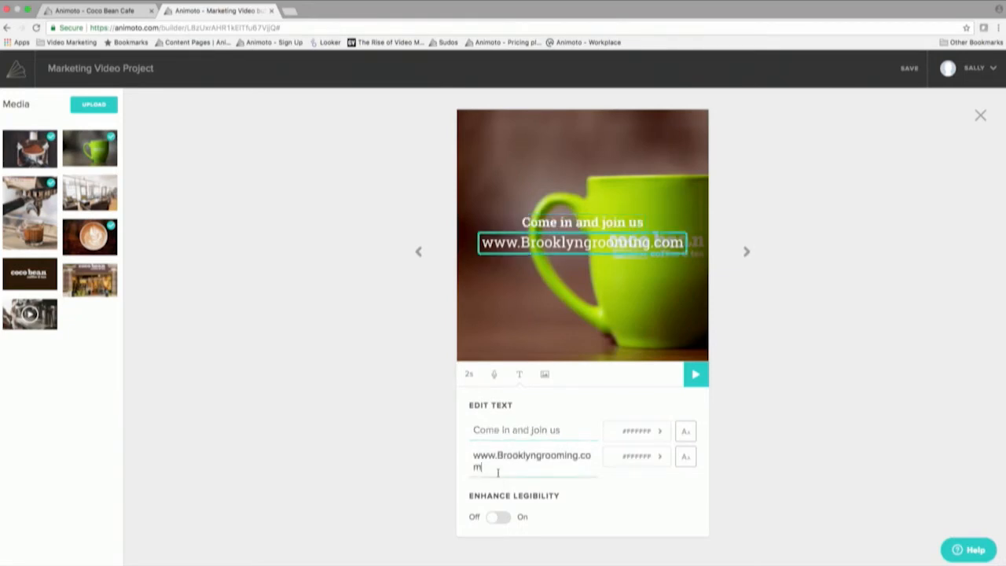
text(for a great v)
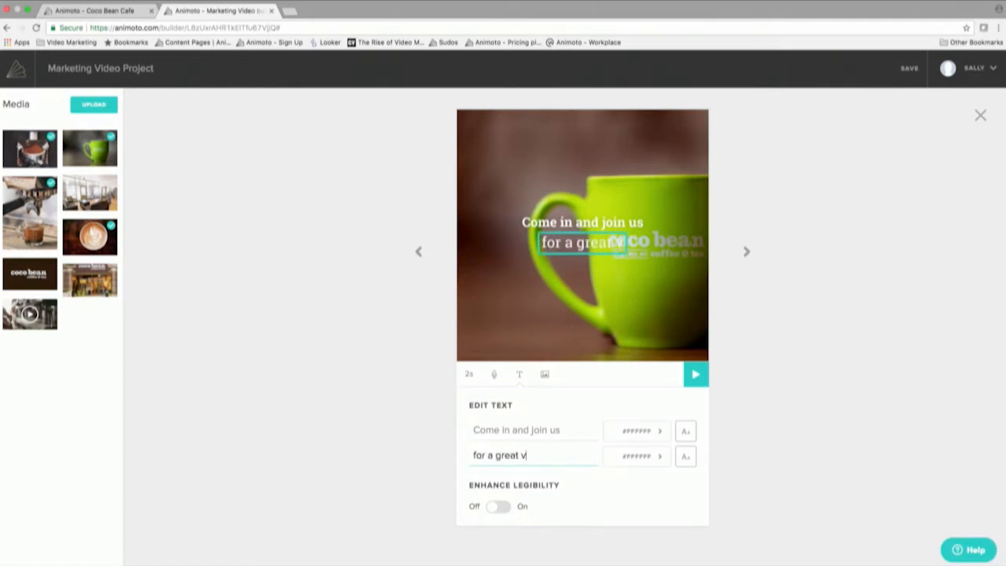
key(BackSpace)
text(cup of h)
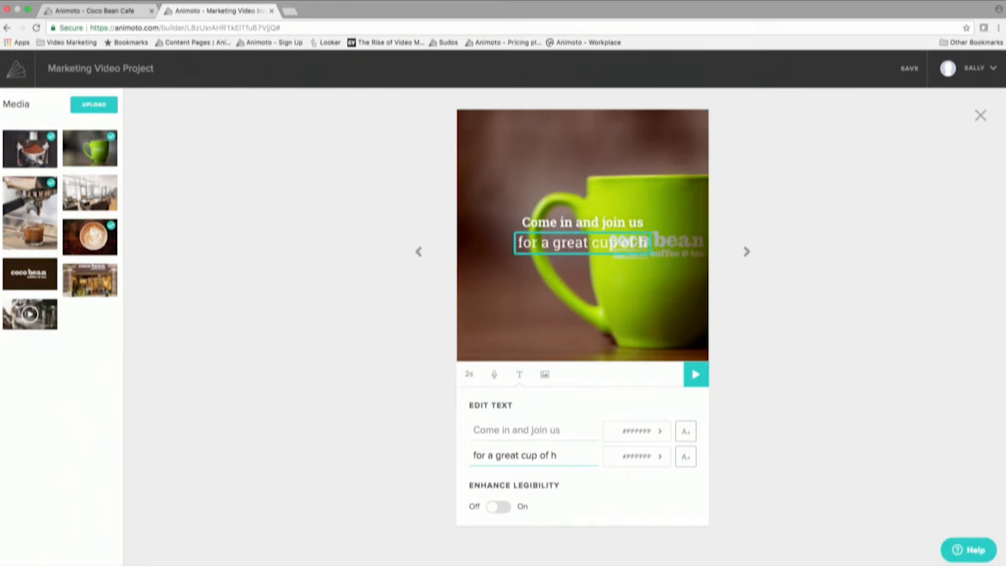
key(BackSpace)
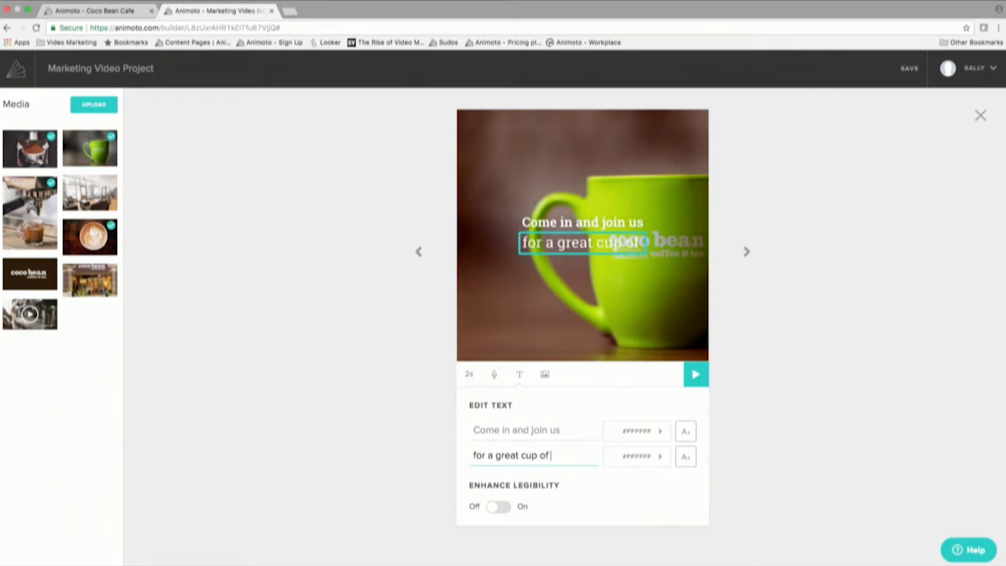
text(joe)
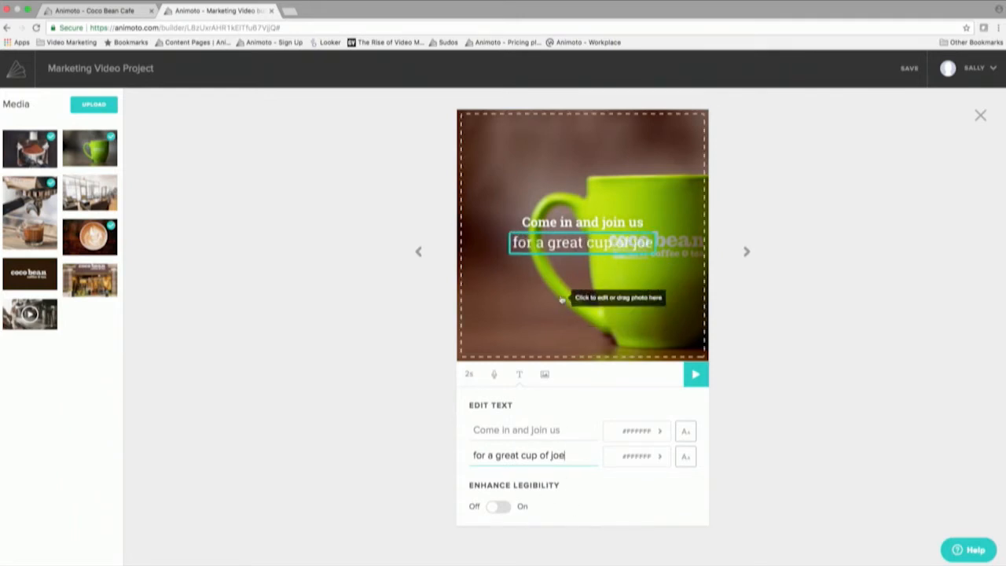
click(570, 225)
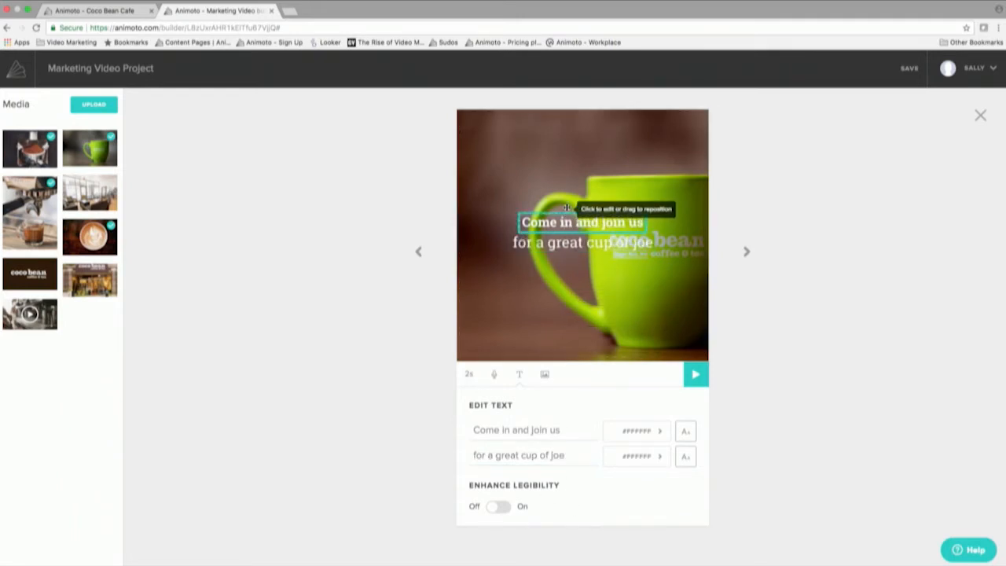
Step: Move 'Come in and join us' to the image's top-left and enlarge it
drag(566, 208, 485, 144)
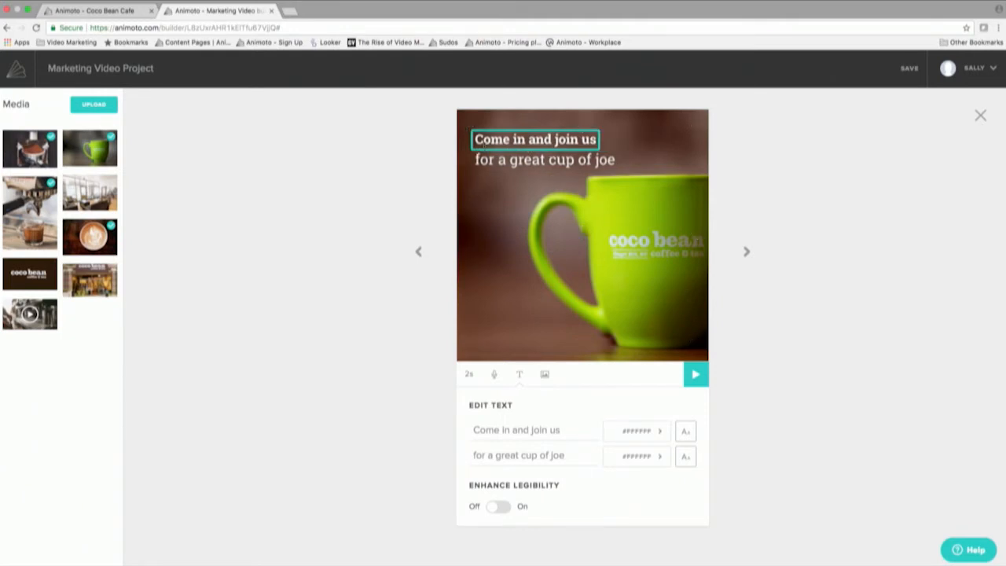
click(685, 433)
drag(717, 467, 716, 463)
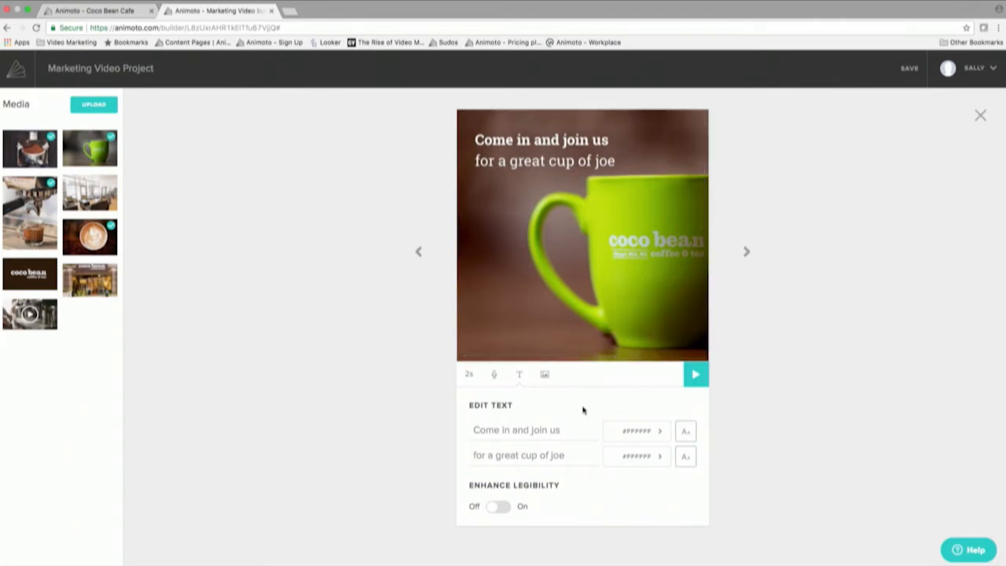
Step: Zoom in on the mug photo, shift it left and down, and close the editor
click(617, 313)
drag(502, 431, 520, 433)
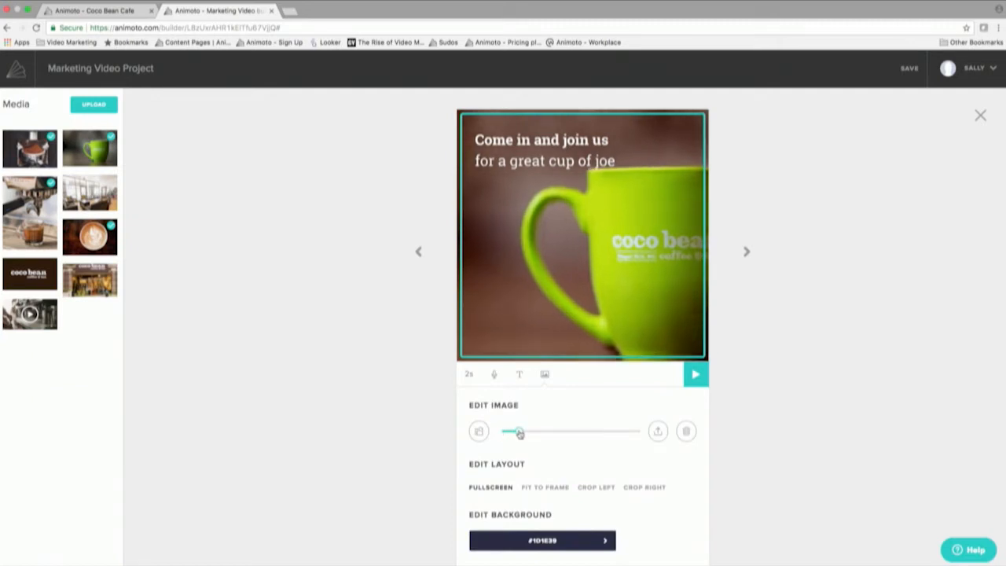
drag(646, 312, 629, 331)
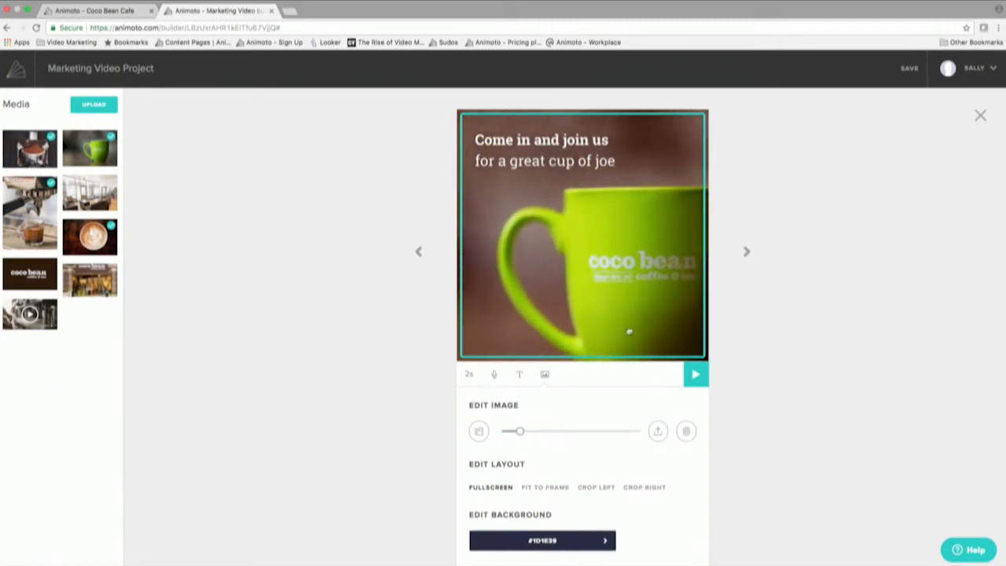
click(980, 117)
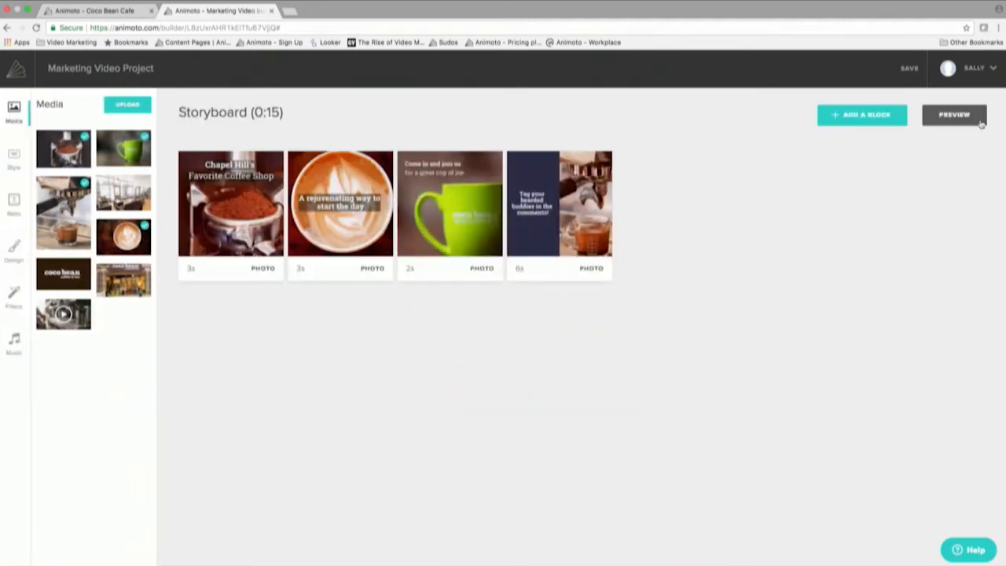
Step: Set the video's background colour to the dark brown swatch in Design settings
mouse_move(550, 268)
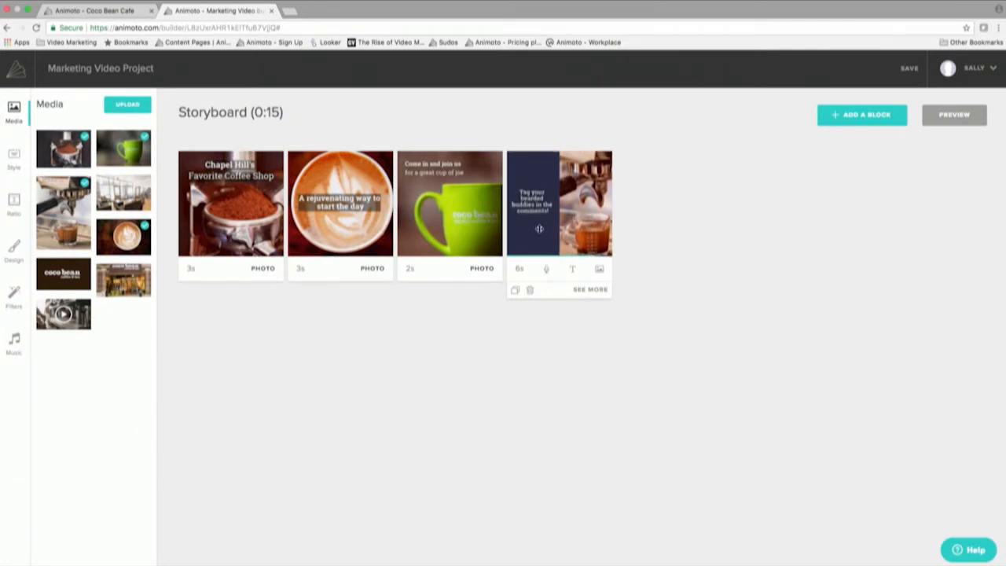
click(13, 250)
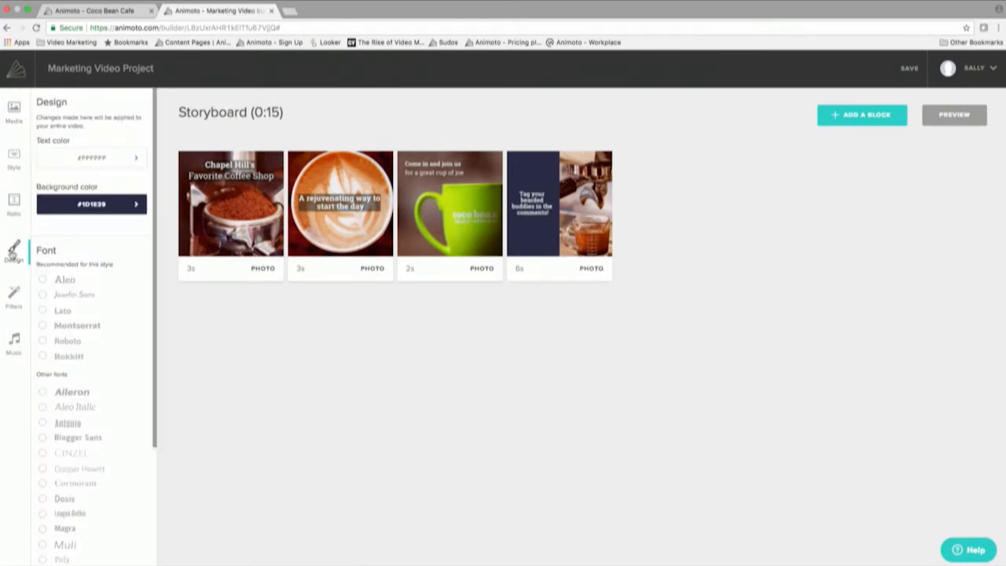
click(57, 206)
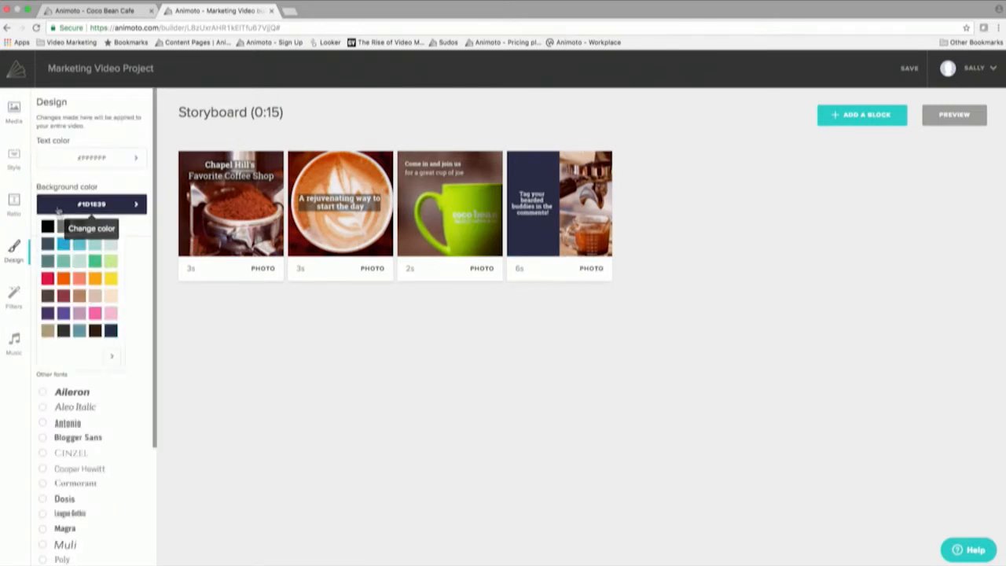
click(94, 331)
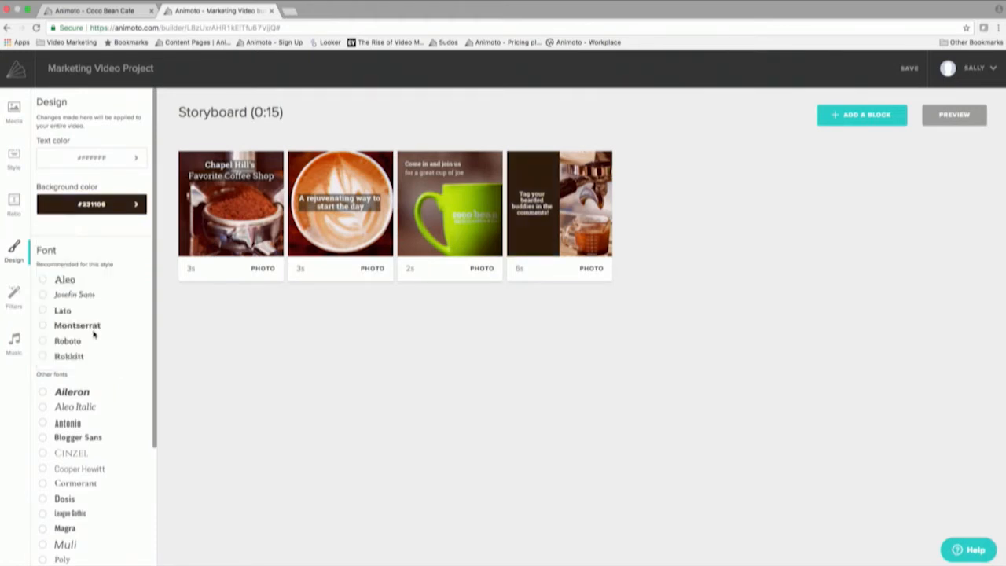
Step: Apply the Aileron font and check the brown background's hex value in the custom picker
click(107, 205)
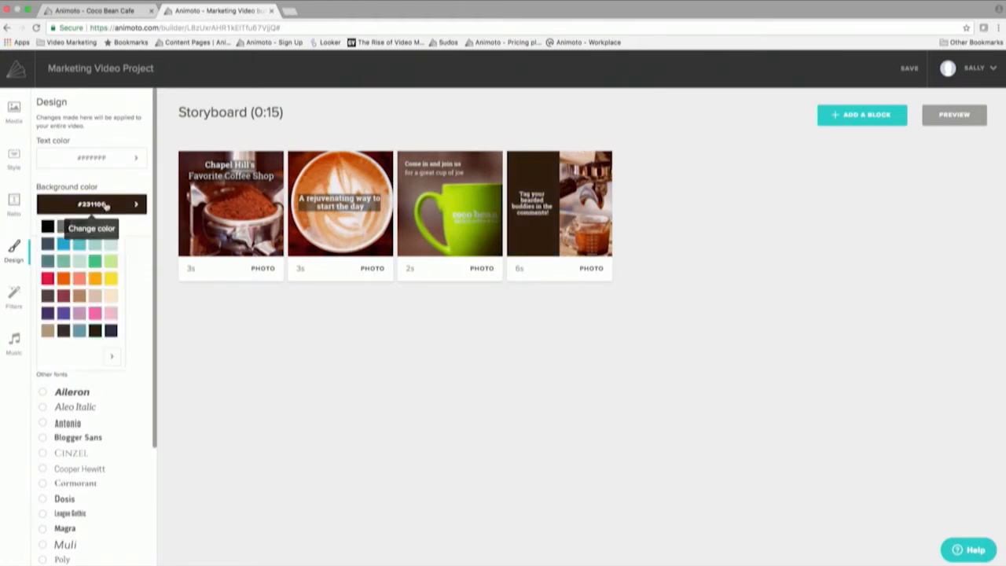
click(126, 390)
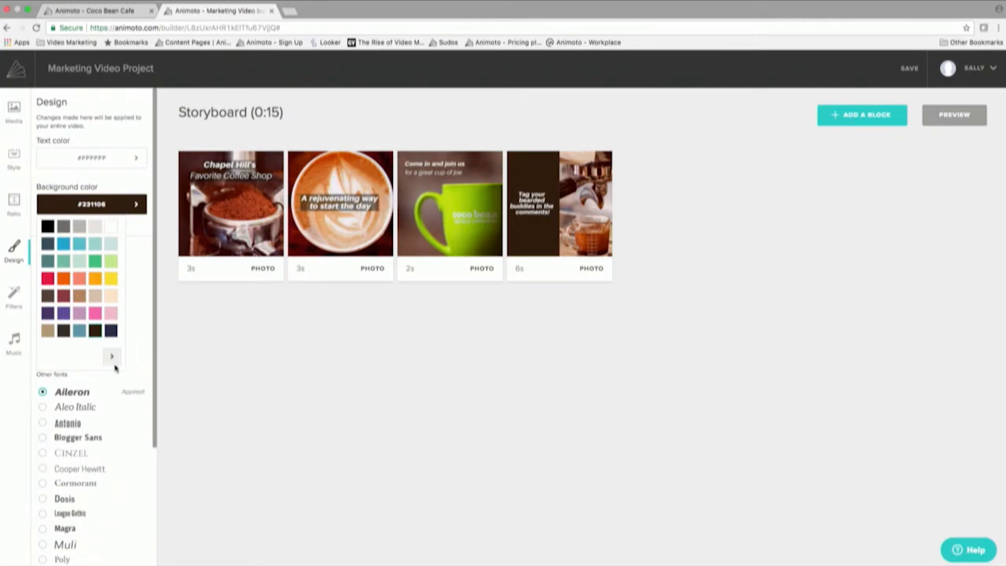
click(112, 359)
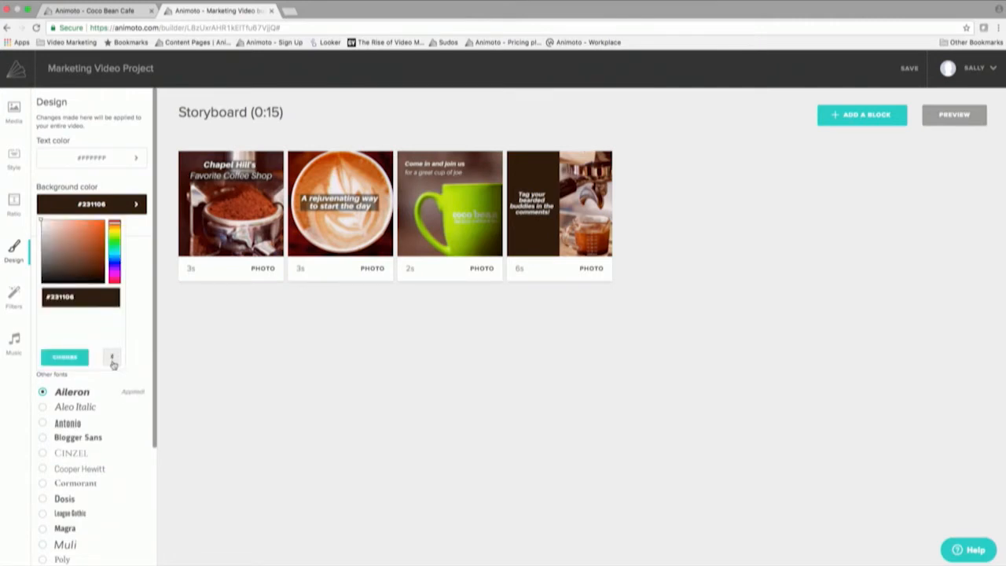
click(77, 303)
Step: Confirm the brown background, then try Montserrat, Cinzel, Dosis and Muli before choosing Roboto Slab
click(65, 358)
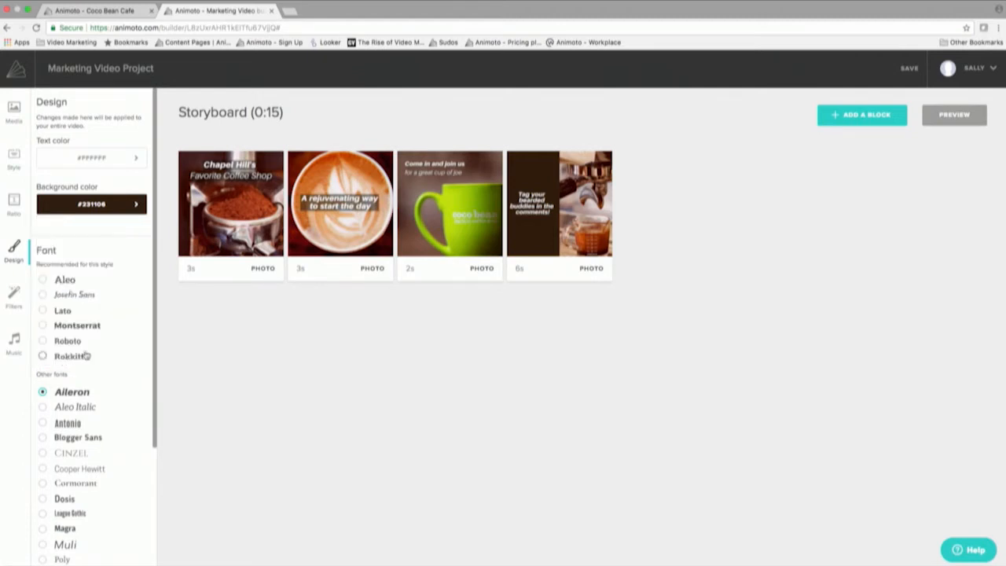
scroll(86, 357, down, 2)
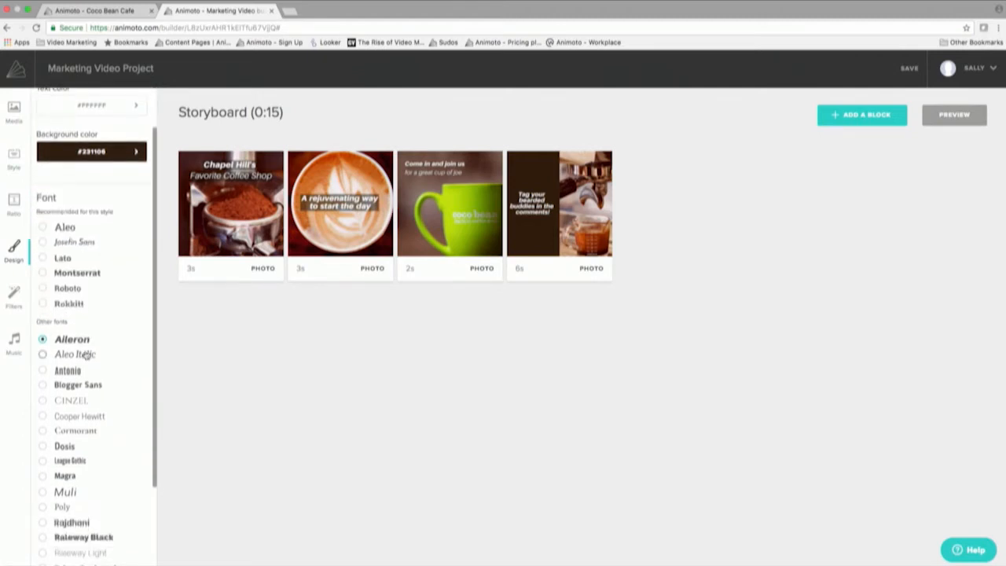
click(45, 273)
scroll(67, 403, down, 1)
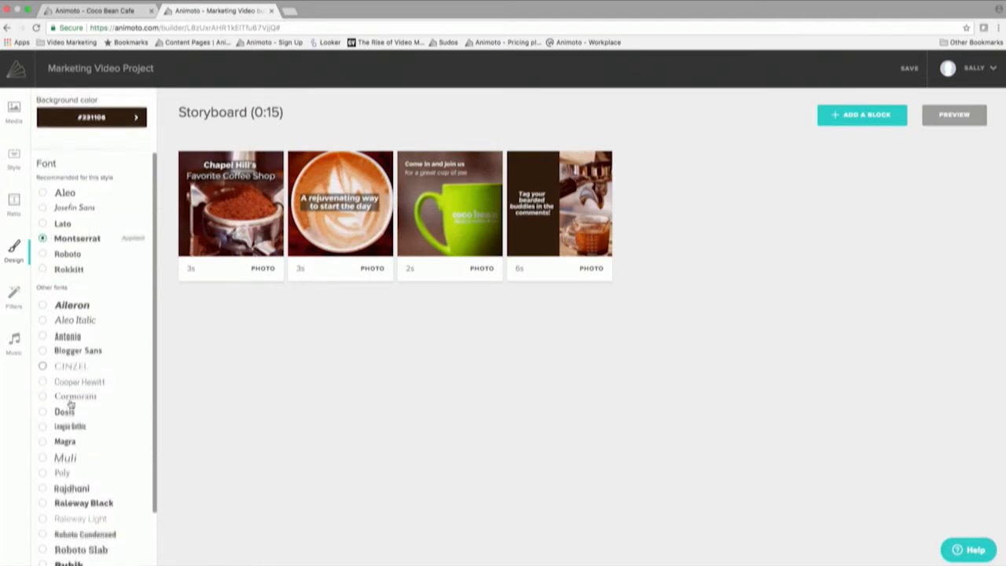
click(44, 362)
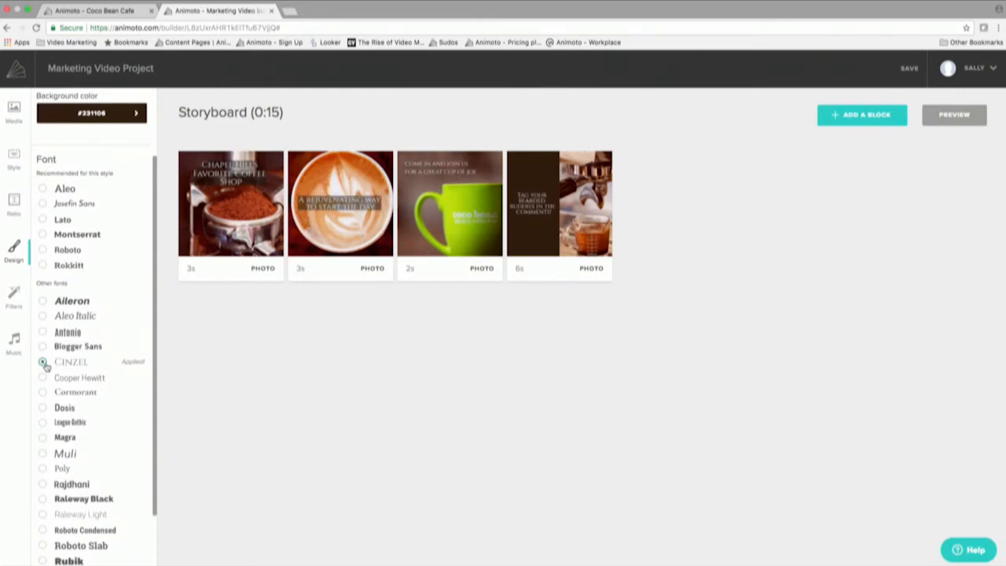
scroll(45, 366, down, 1)
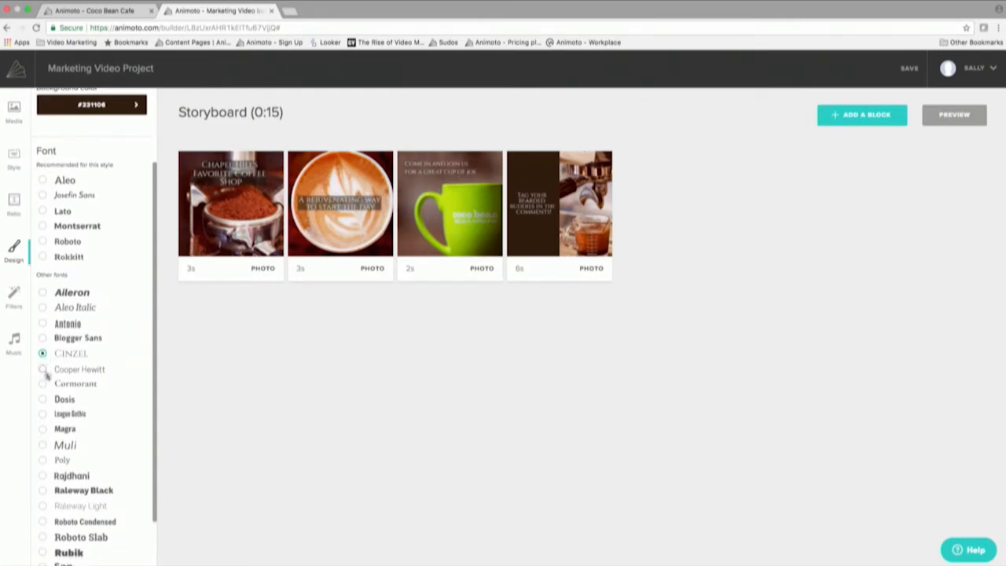
click(44, 400)
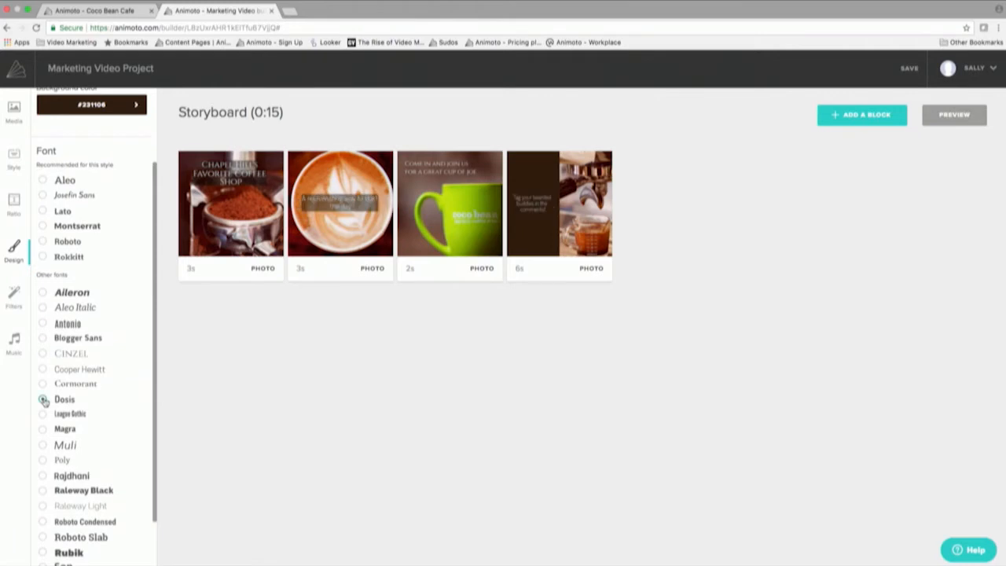
click(42, 446)
scroll(42, 446, down, 1)
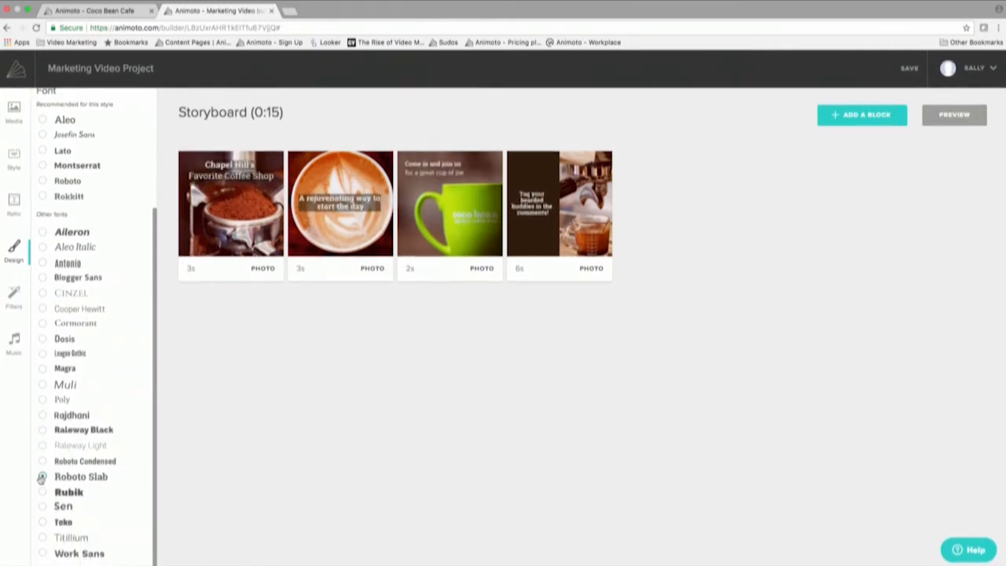
click(42, 477)
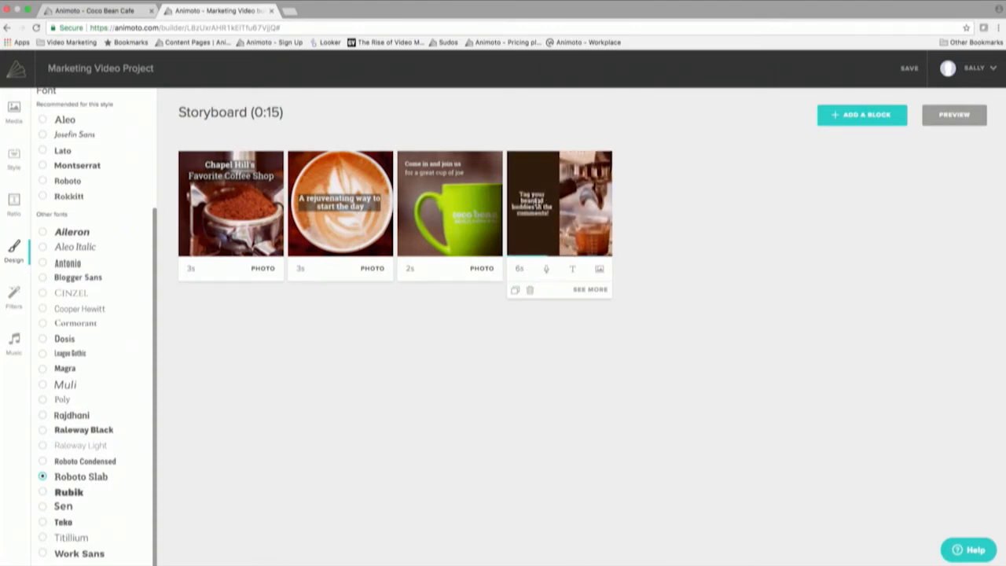
Step: Replace the fourth block's caption with 'Bring your friends!'
click(572, 270)
triple_click(562, 313)
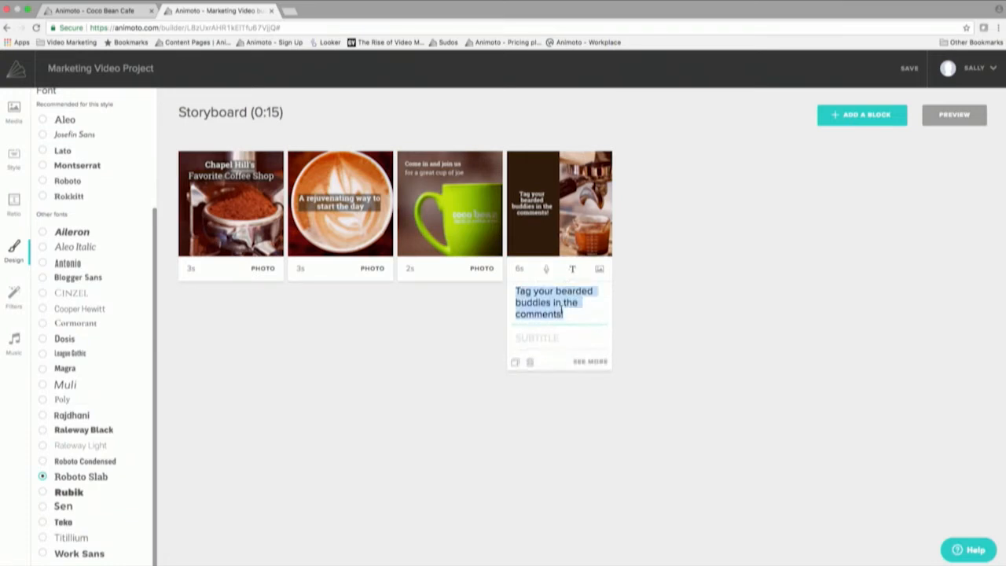
text(Bring)
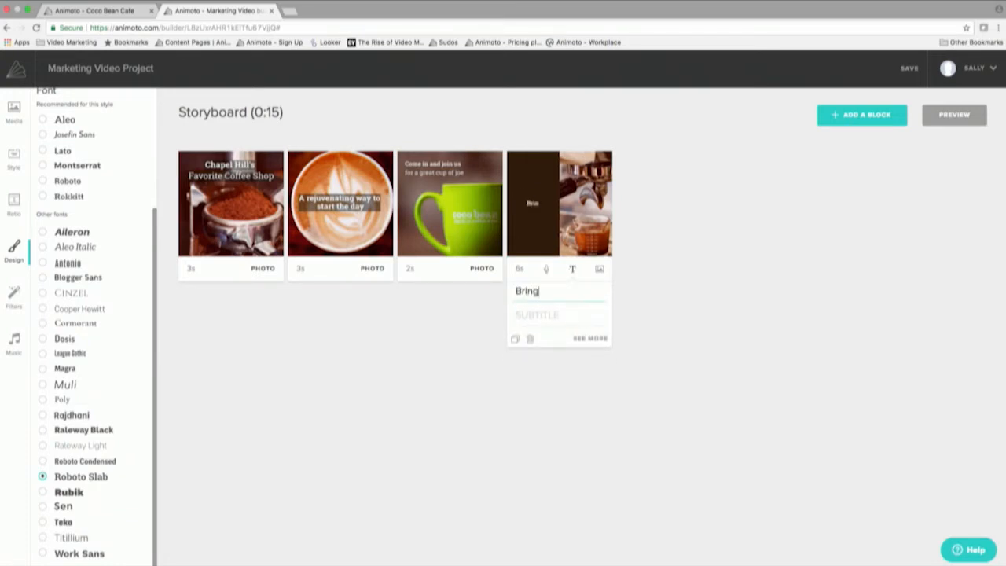
text( your firned)
key(BackSpace)
key(BackSpace)
key(BackSpace)
key(BackSpace)
key(BackSpace)
key(BackSpace)
text(riends)
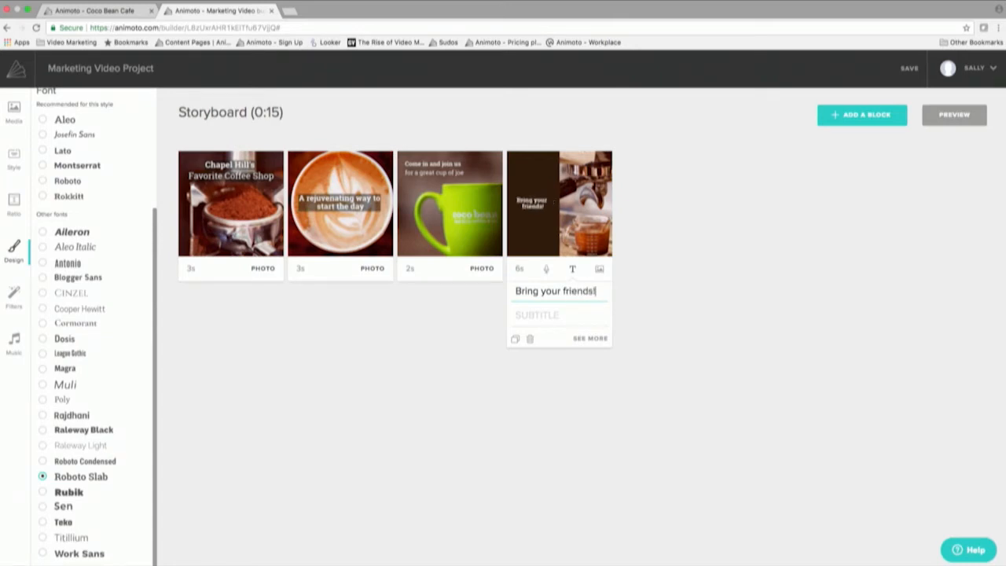
text(!)
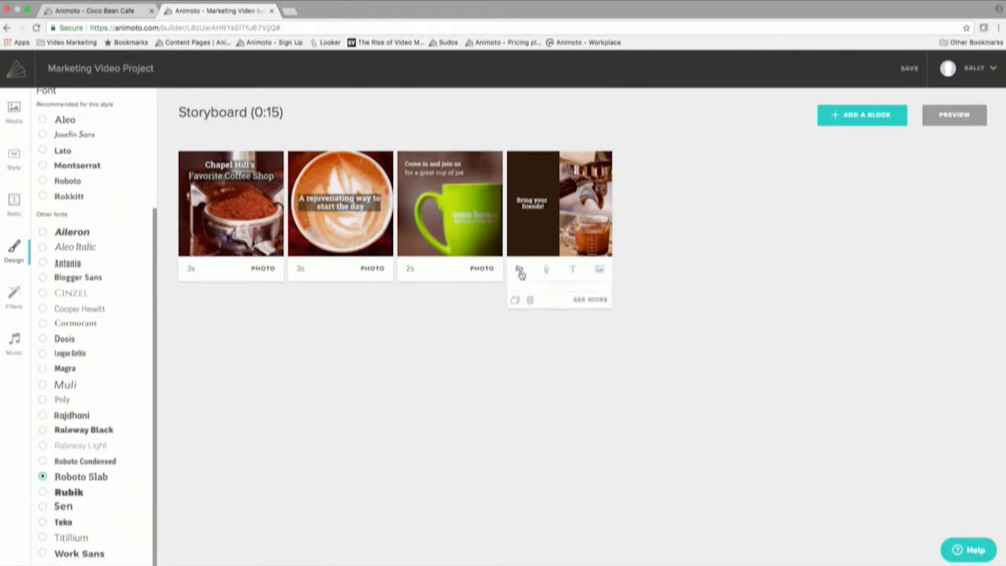
Step: Shorten the fourth block to 3 seconds and lengthen the third block to 3 seconds
click(520, 269)
click(527, 307)
click(527, 306)
click(527, 307)
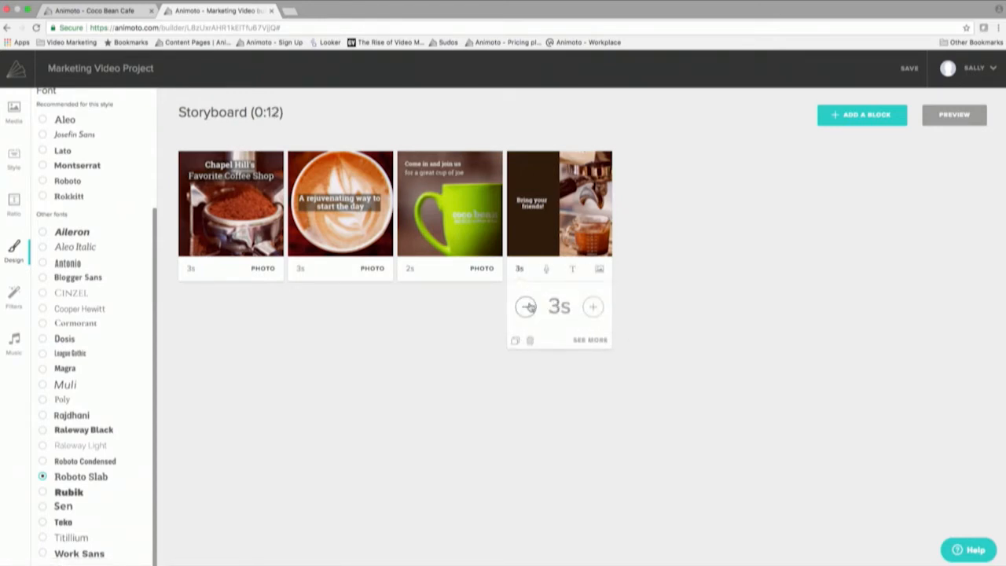
click(410, 269)
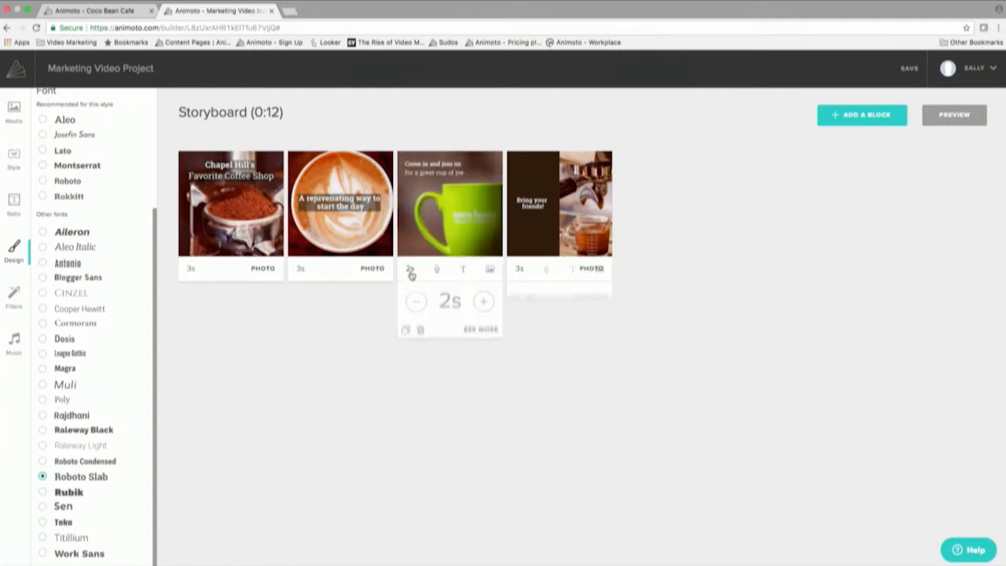
click(483, 307)
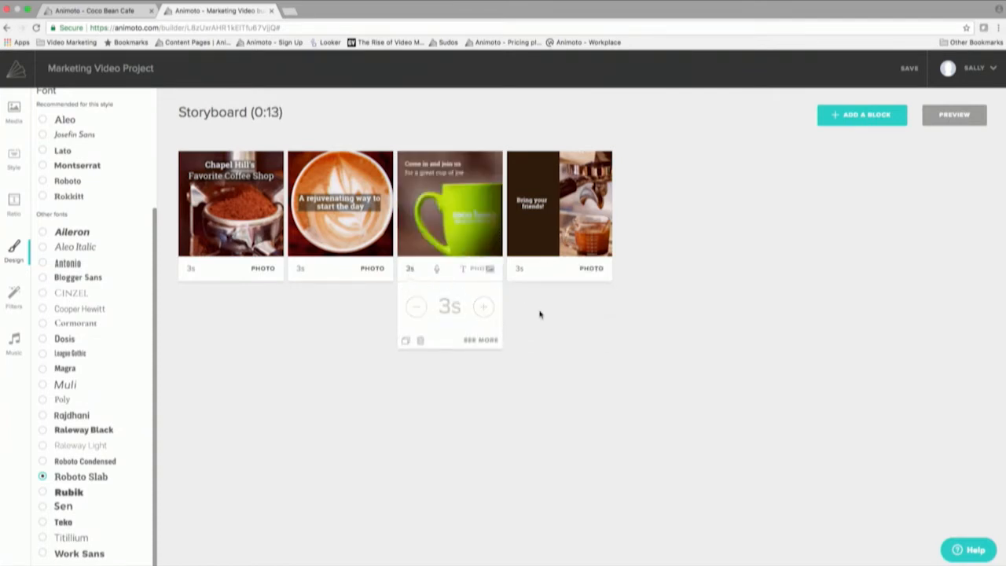
mouse_move(453, 219)
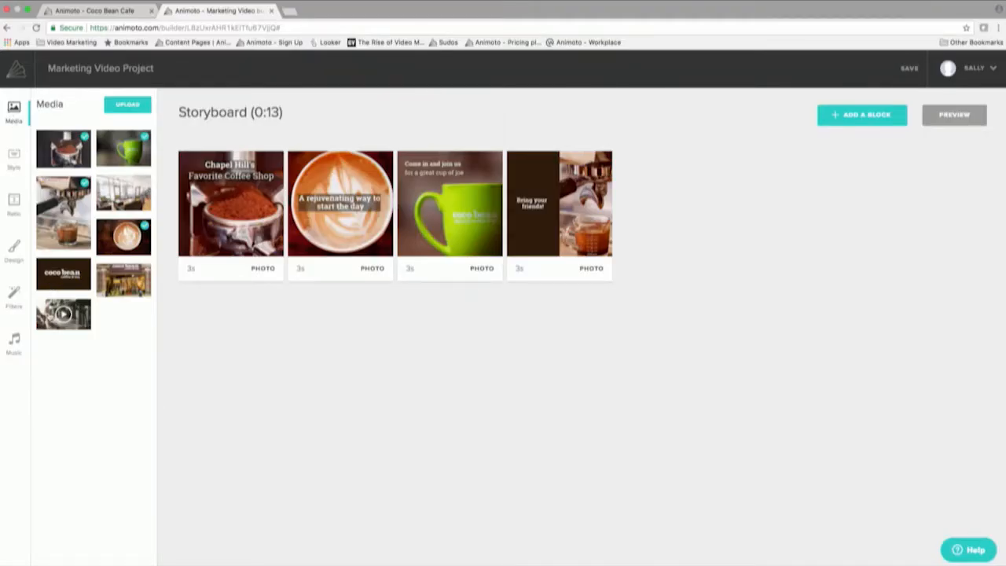
Step: Add the 31-second espresso machine video, place it fourth after the latte photo, and open it
drag(63, 314, 472, 378)
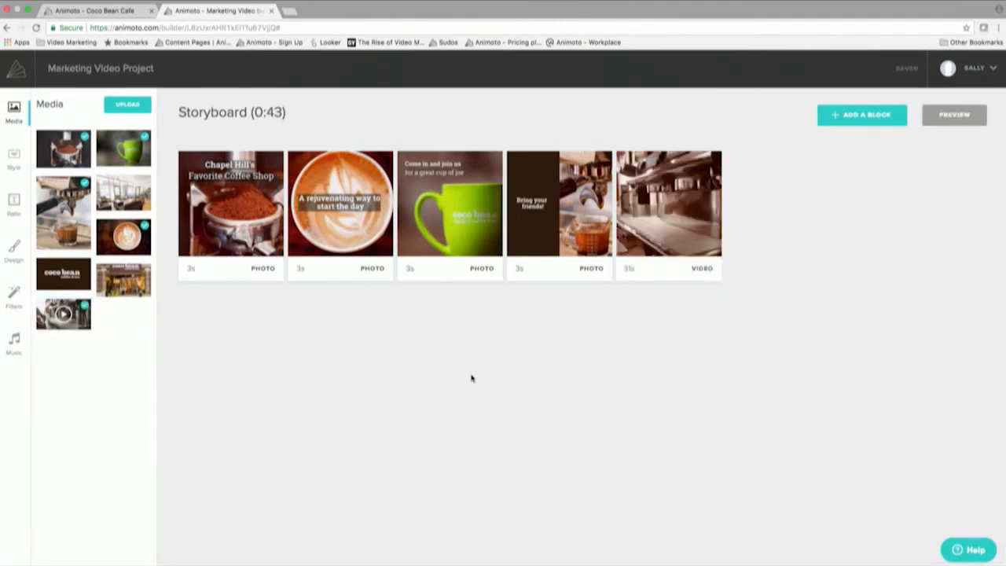
drag(694, 204, 472, 211)
drag(352, 185, 474, 228)
drag(347, 179, 555, 175)
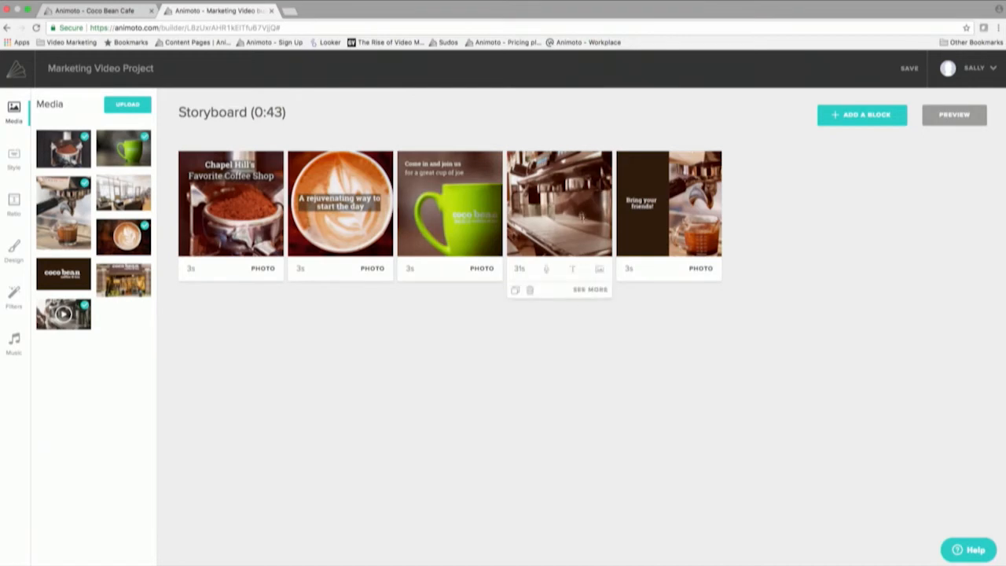
click(589, 290)
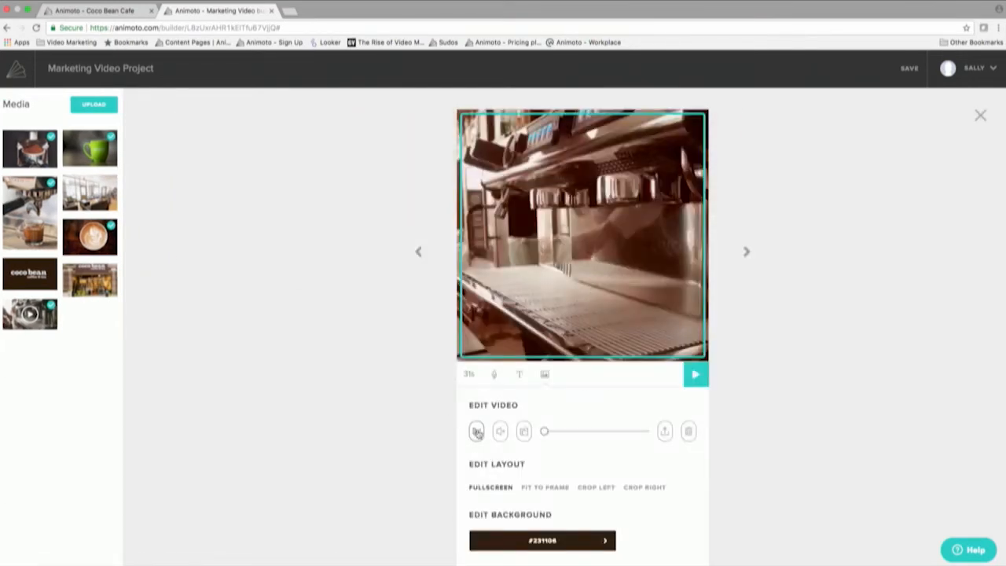
Step: Trim the espresso clip to 5 seconds by moving its start later and end earlier, then preview it
click(477, 433)
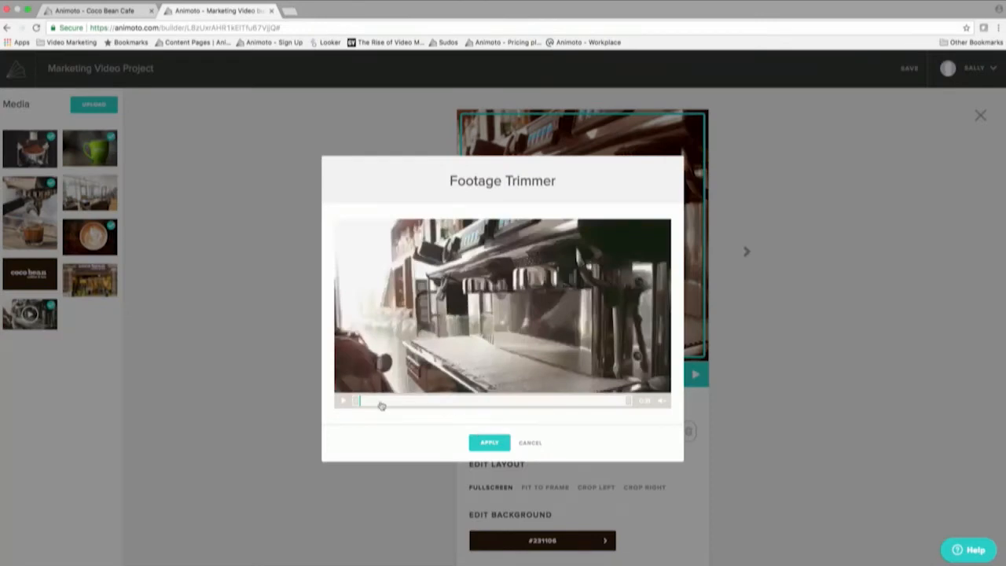
drag(357, 400, 526, 431)
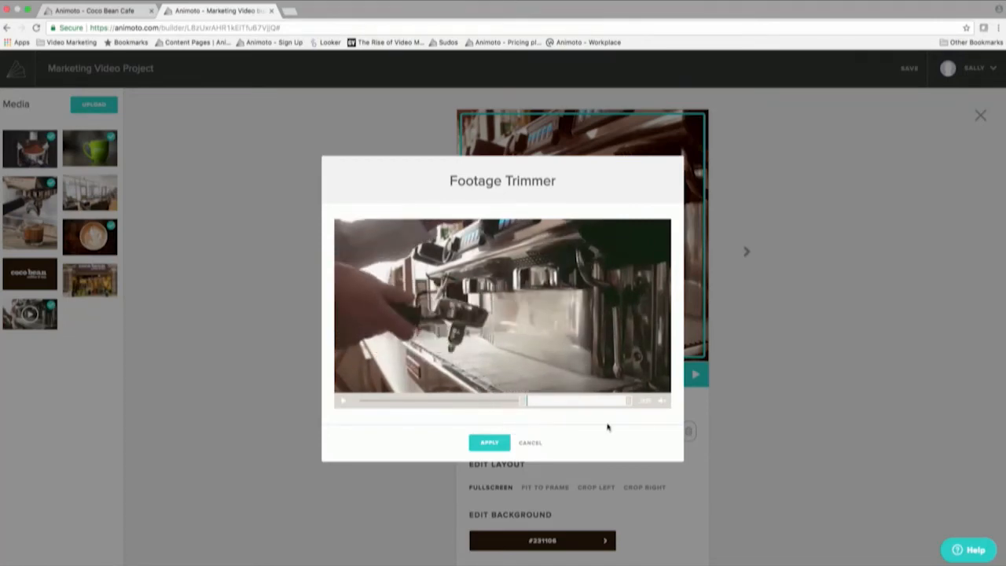
drag(628, 403, 572, 401)
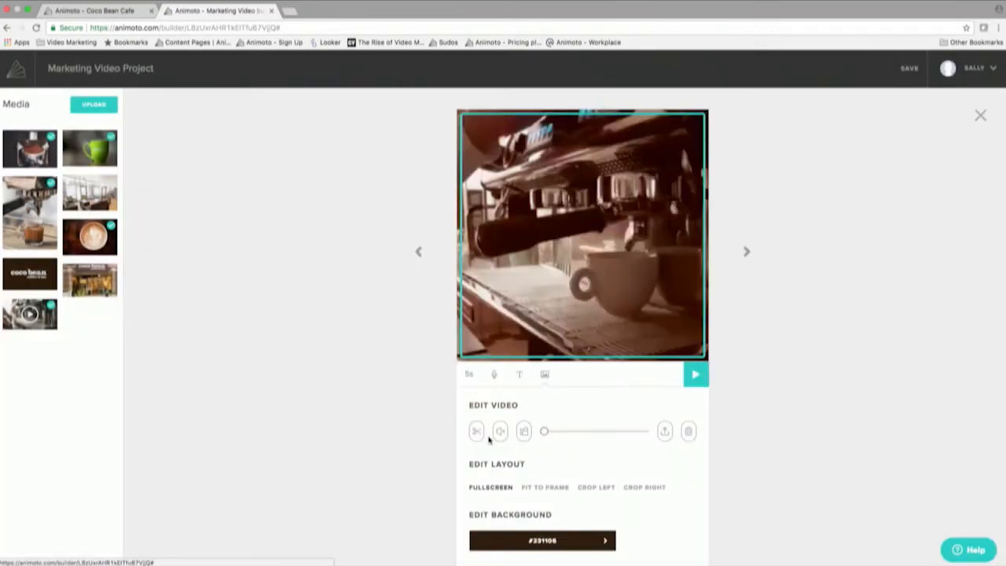
click(489, 443)
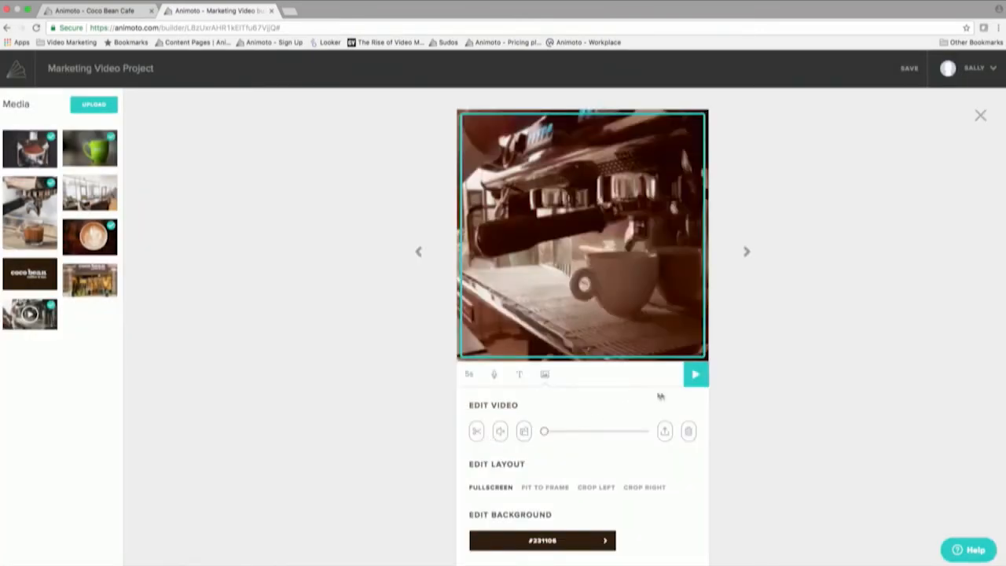
click(703, 376)
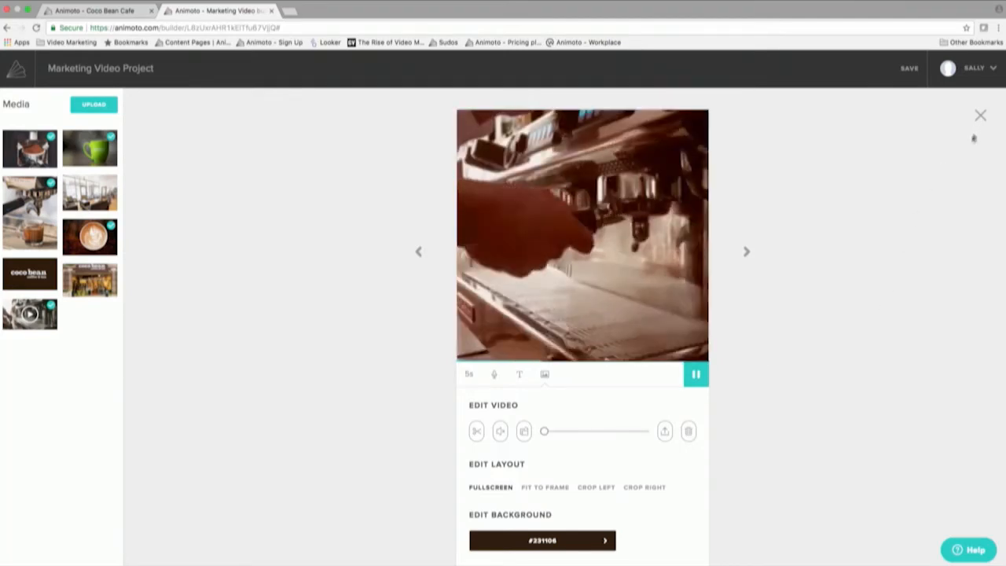
click(980, 116)
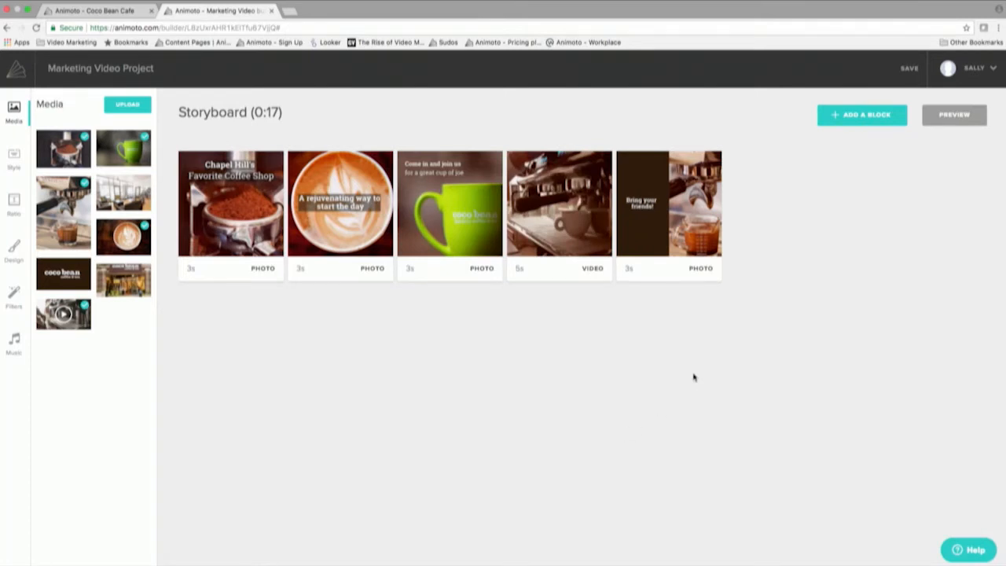
Step: Add a Logo block at the end, drop the coco bean logo into it, and open its editor
click(860, 120)
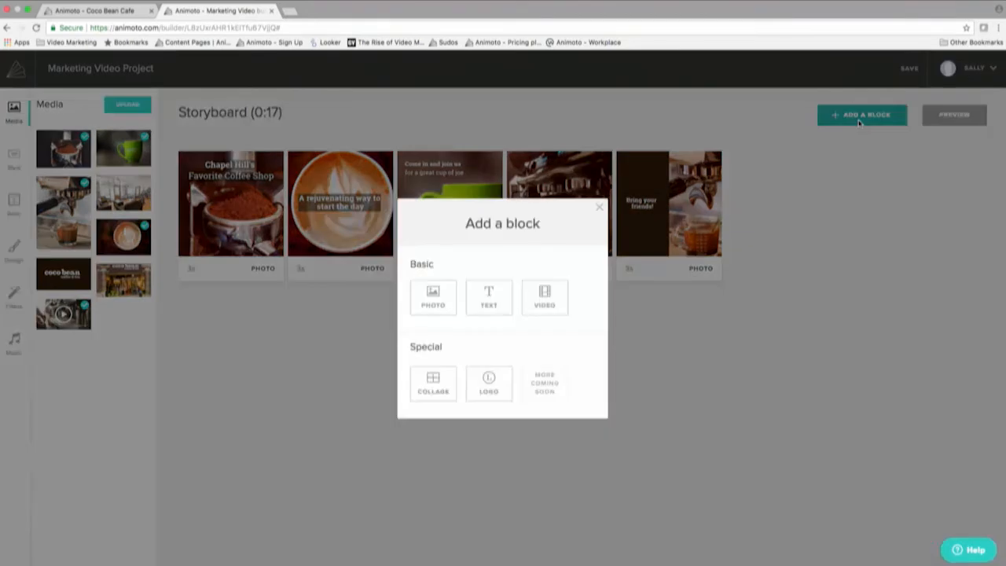
click(488, 384)
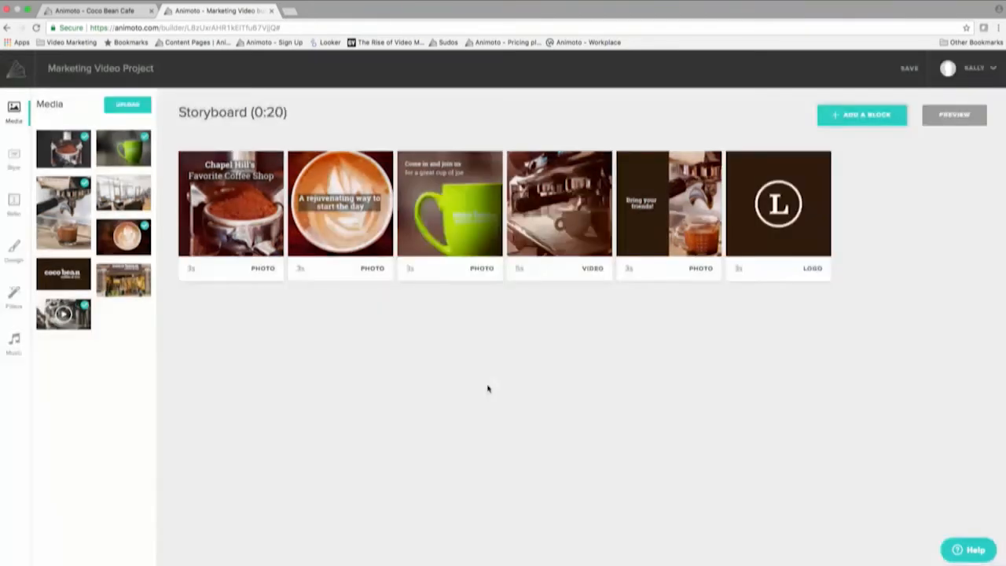
mouse_move(802, 244)
drag(63, 273, 774, 220)
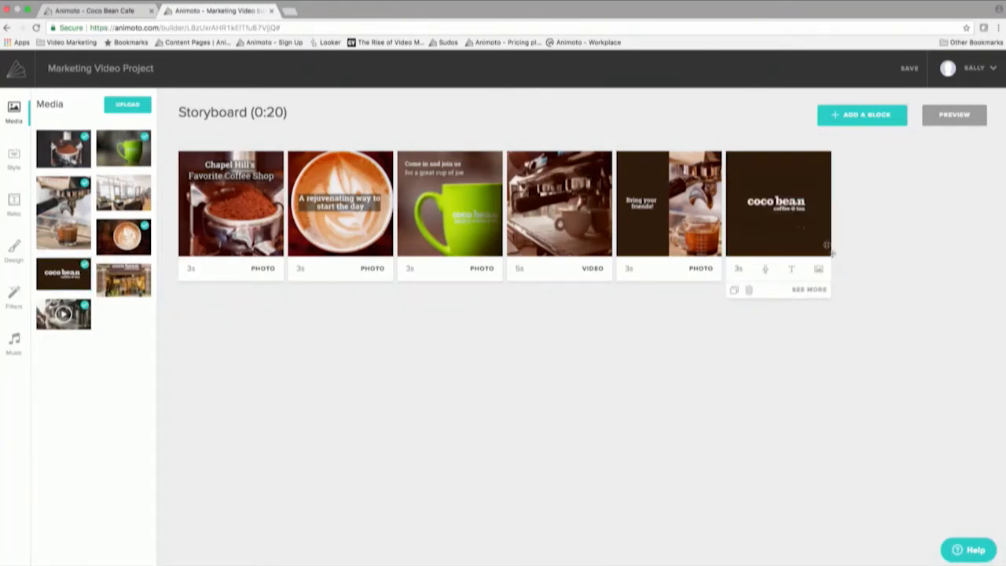
click(800, 291)
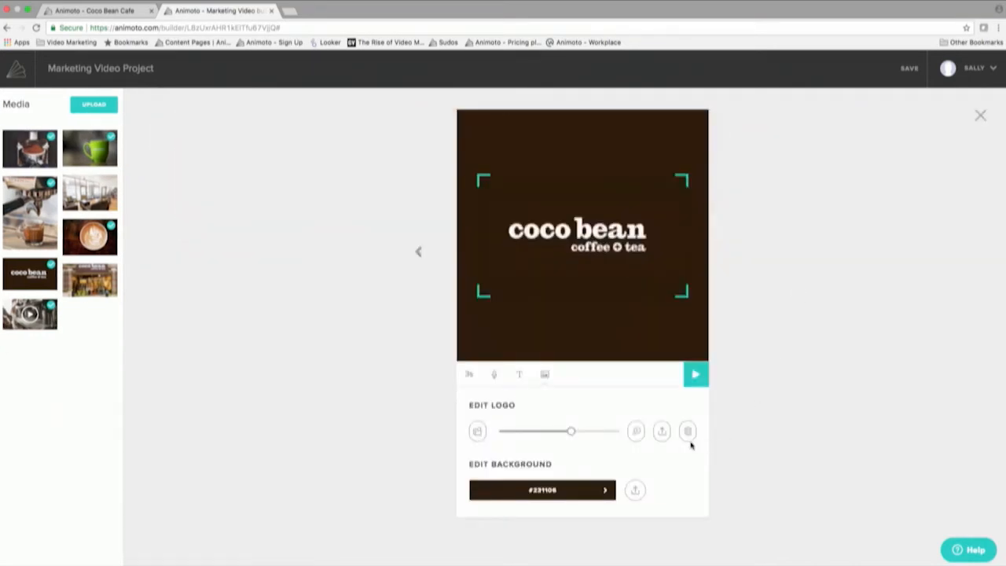
Step: Apply the Zoom In logo animation after trying Focus and Rotate
click(636, 432)
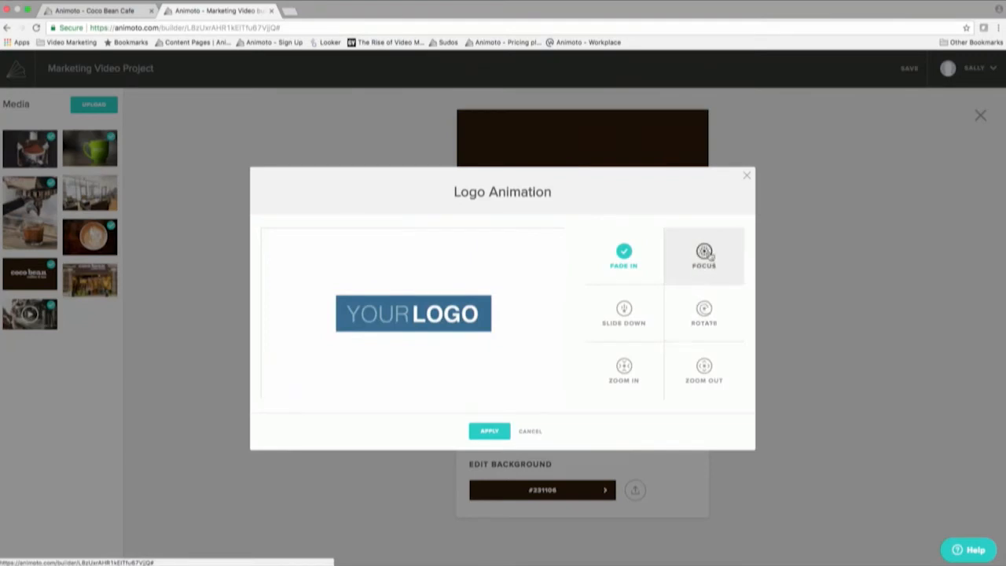
click(705, 254)
click(705, 318)
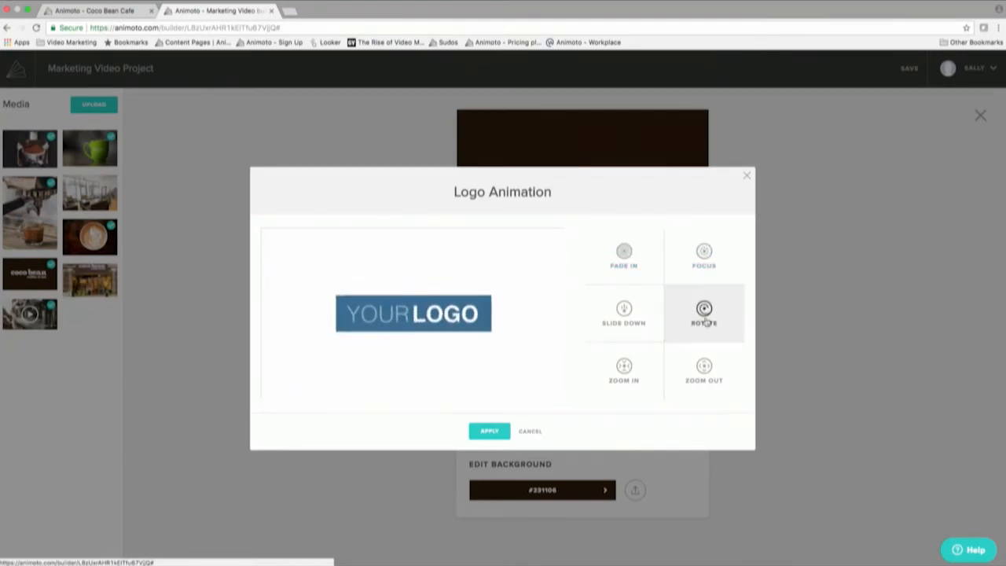
click(627, 381)
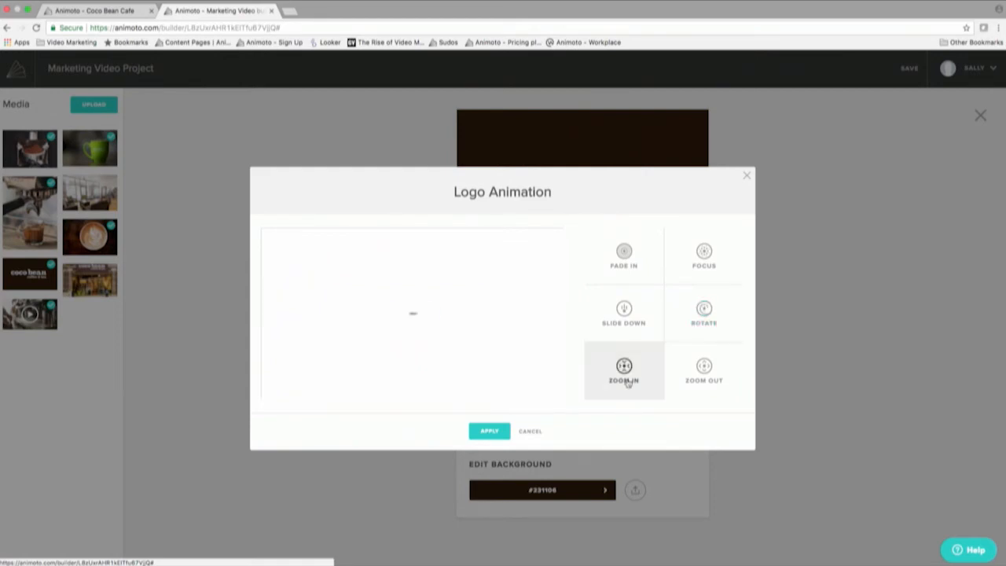
click(489, 431)
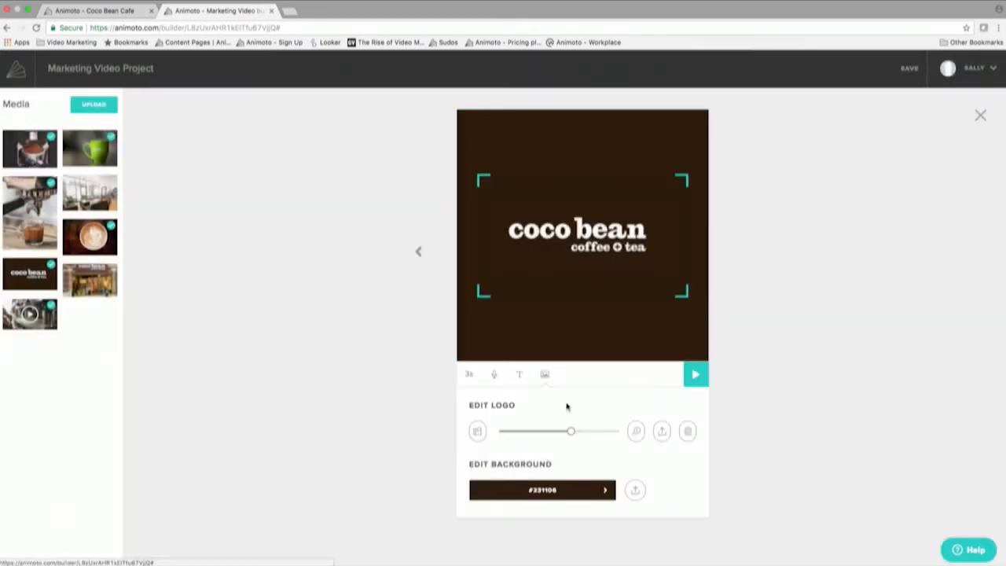
Step: Add the shop's street address as a caption and shrink it to fit one line
click(518, 376)
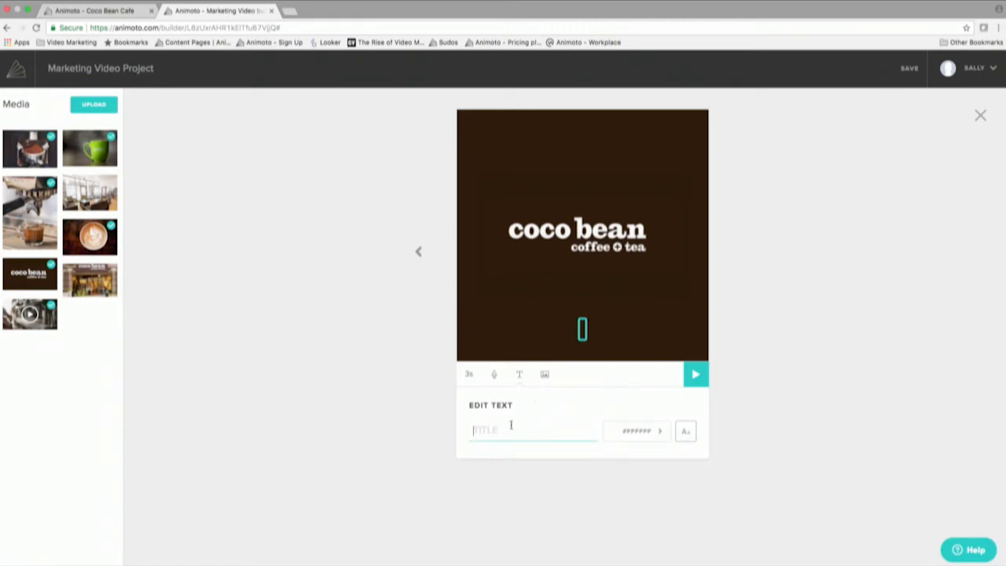
text(111)
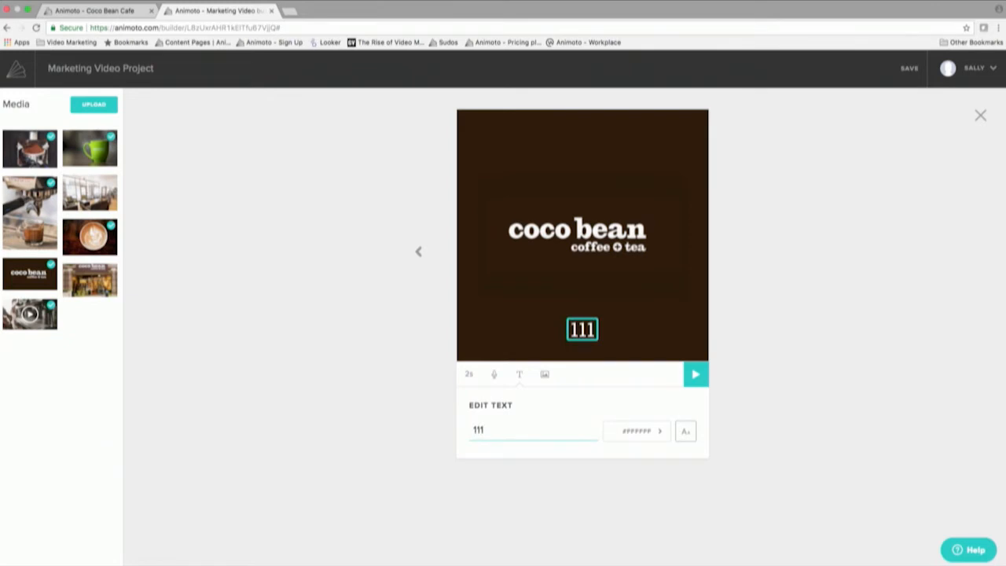
text(4 En)
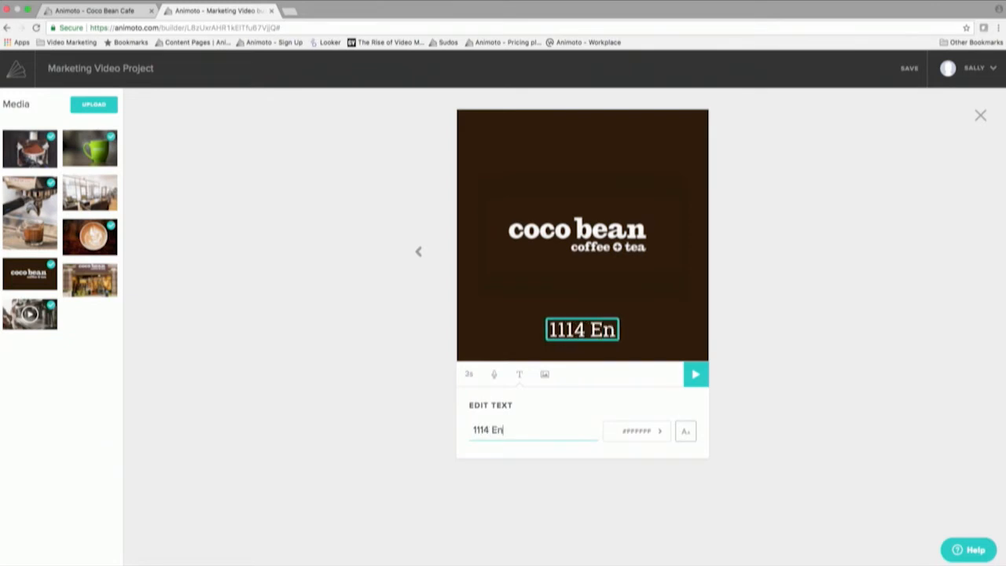
text(viron )
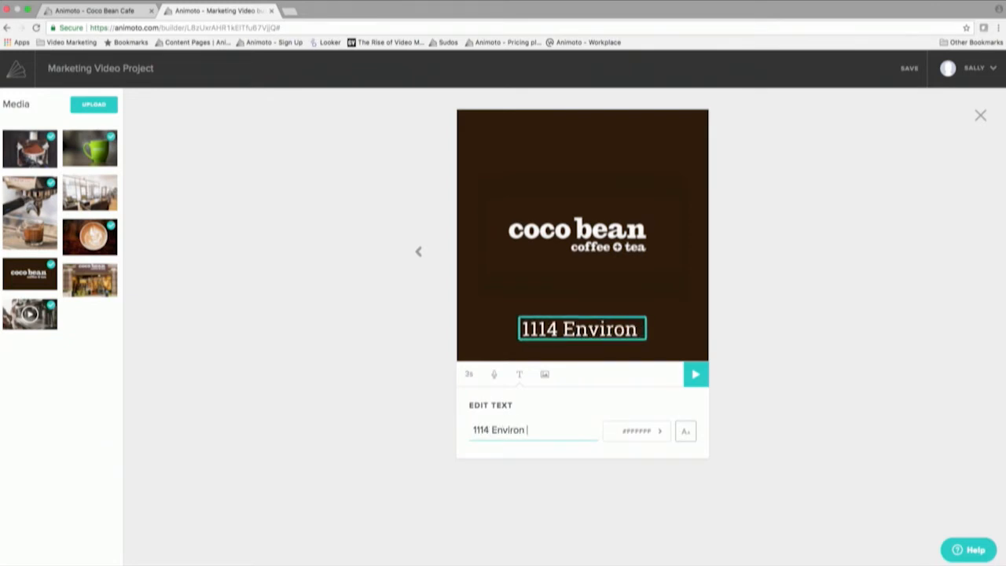
text(Way, Chapel)
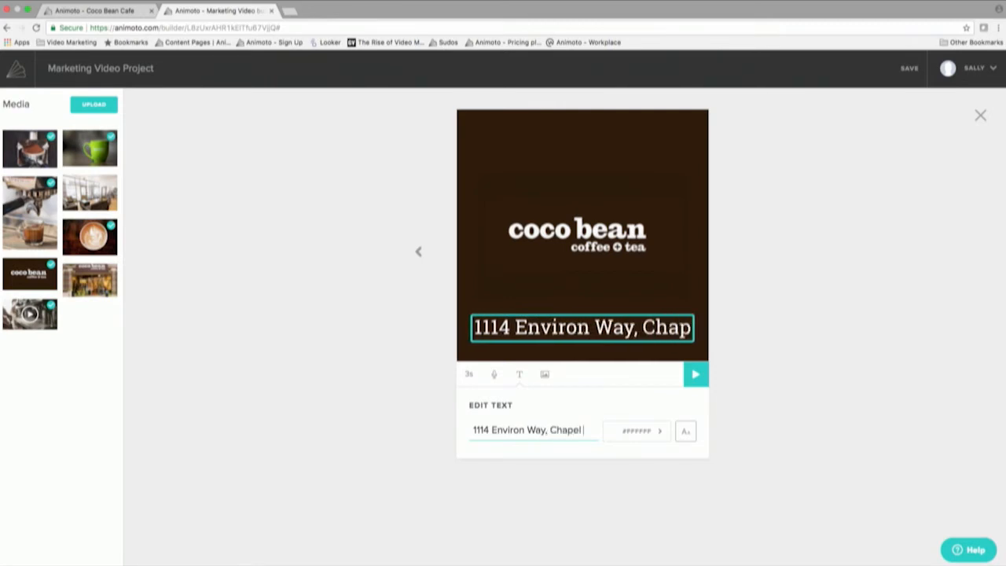
text( Hill)
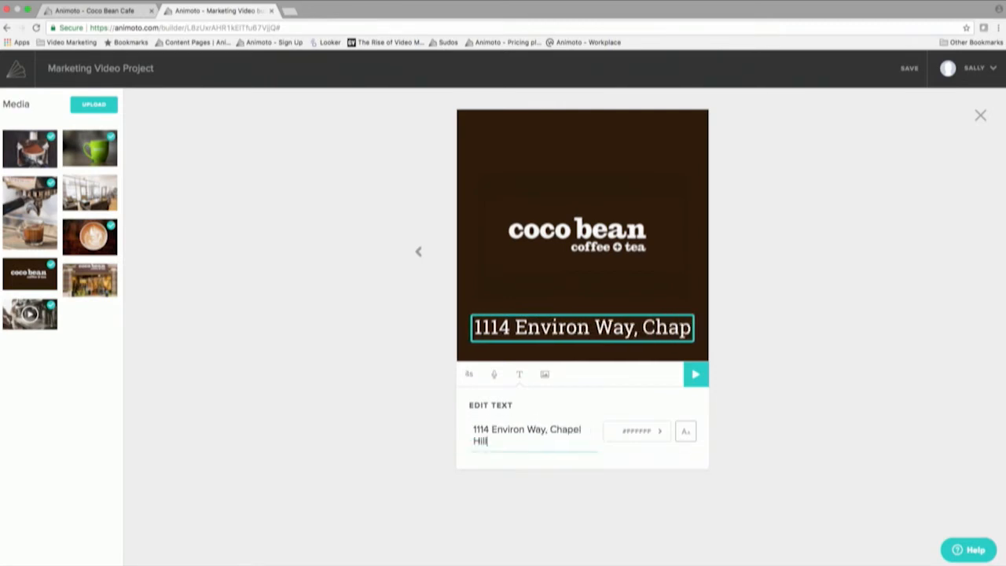
click(686, 431)
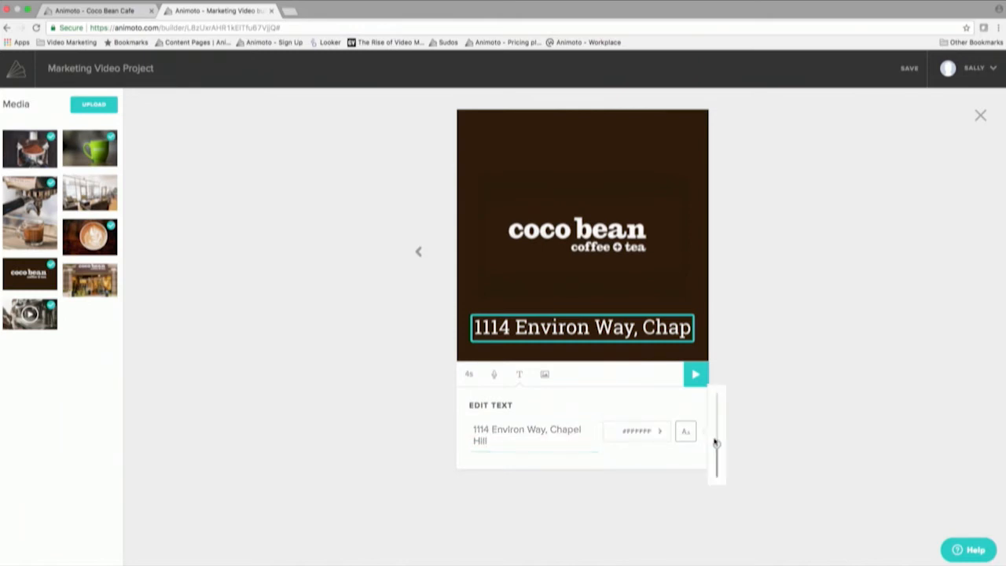
drag(717, 446, 716, 467)
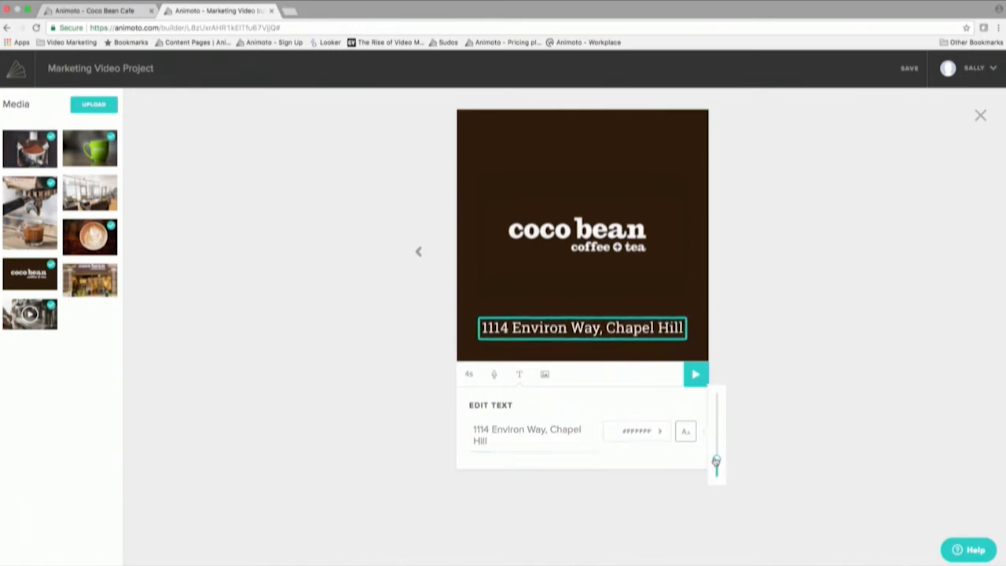
click(788, 440)
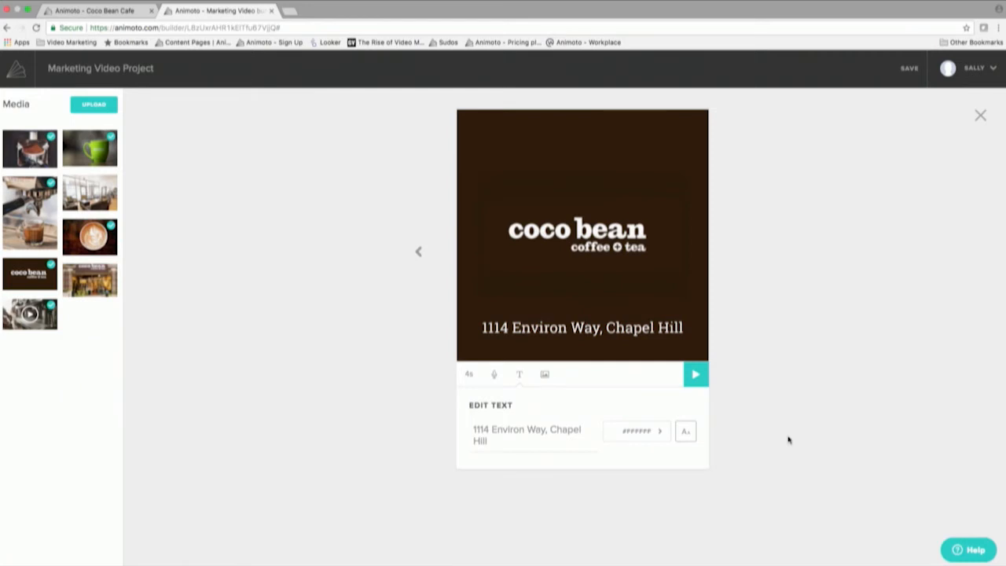
click(790, 441)
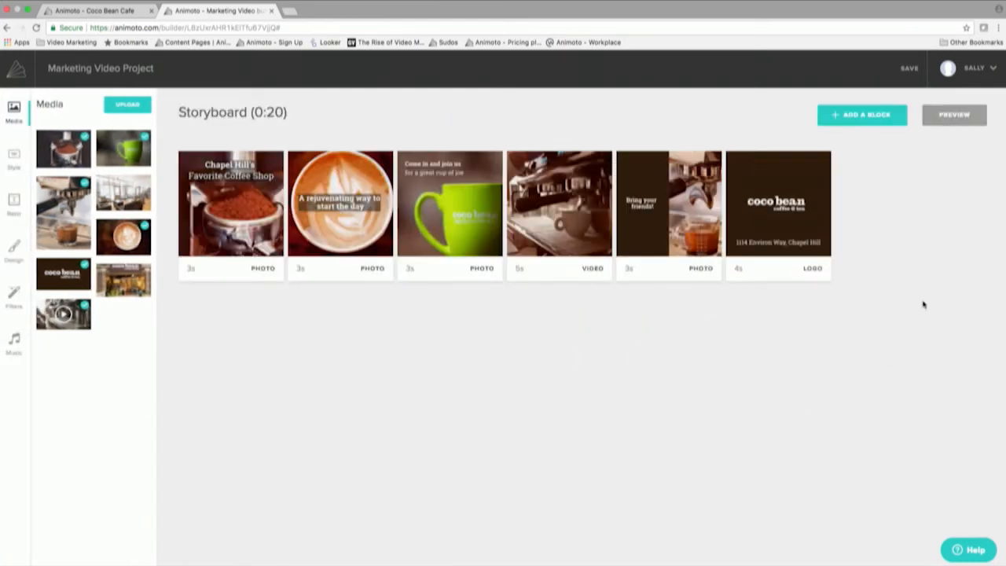
Step: Swap the café interior photo into the fifth block and make it fill the whole slide
mouse_move(653, 230)
drag(128, 194, 684, 224)
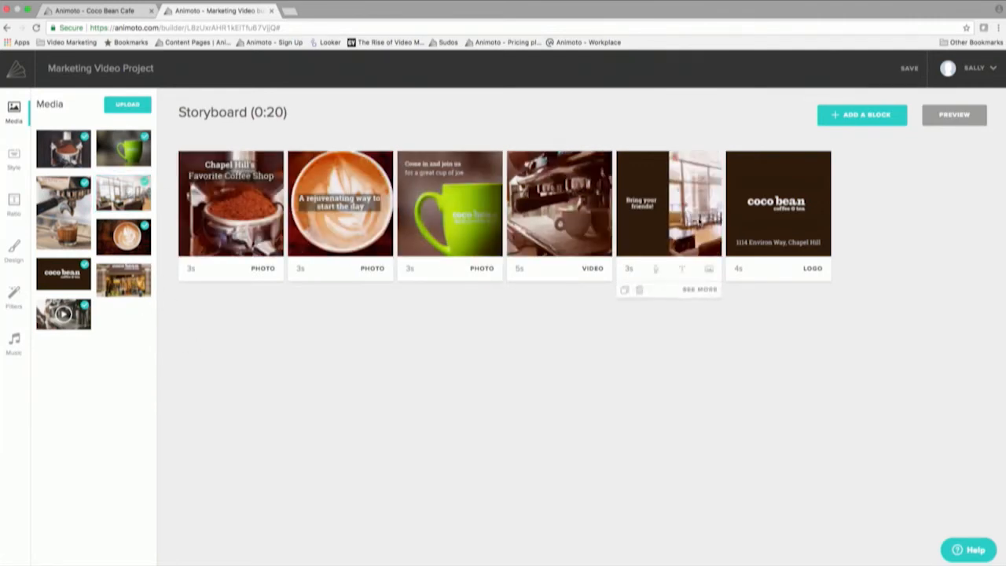
click(700, 290)
scroll(774, 349, down, 1)
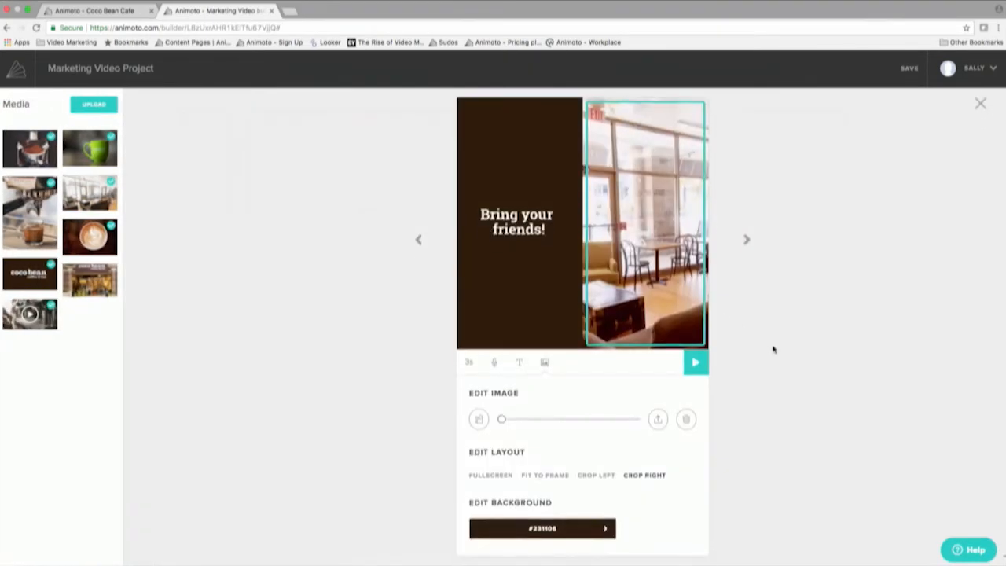
click(493, 475)
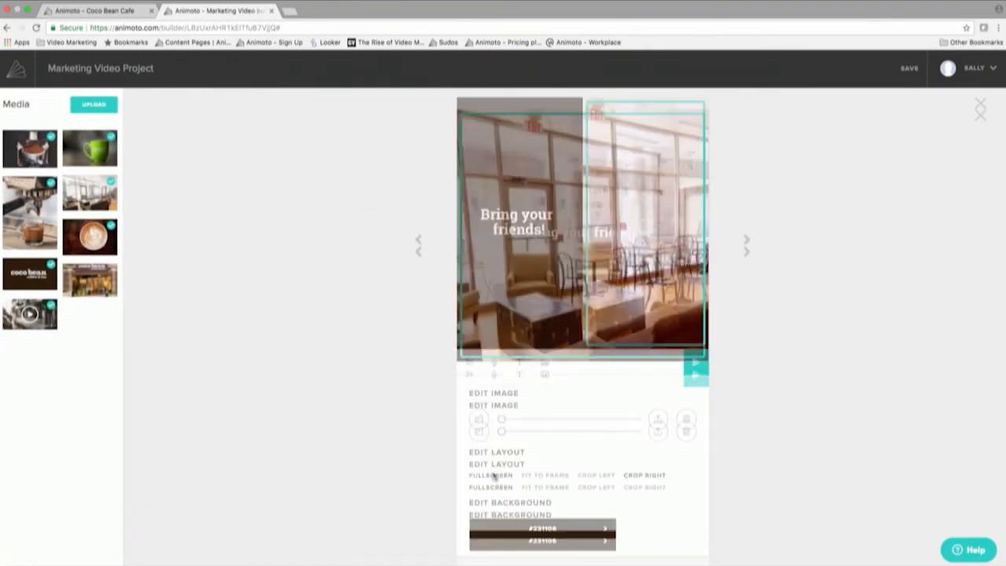
click(595, 487)
click(634, 489)
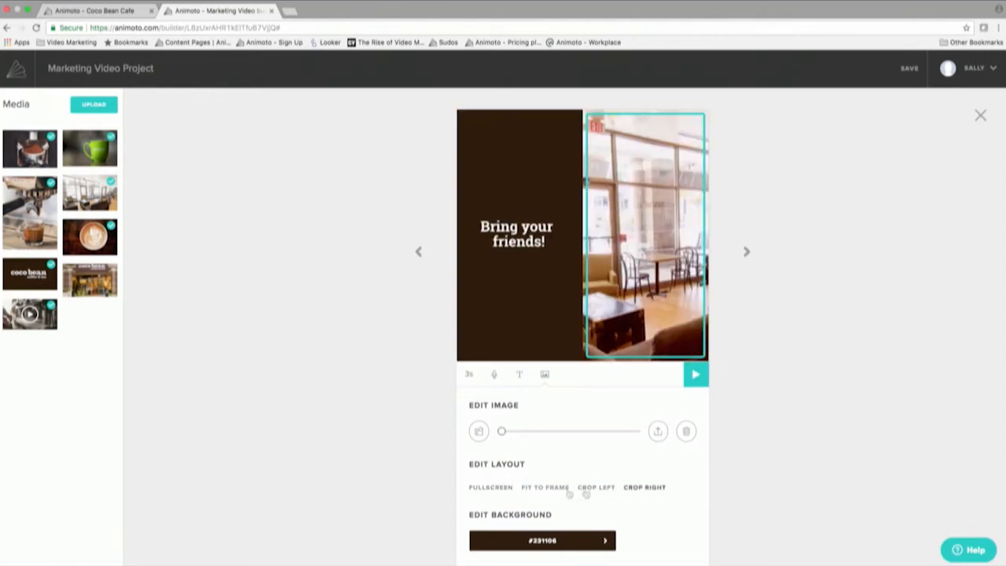
click(486, 488)
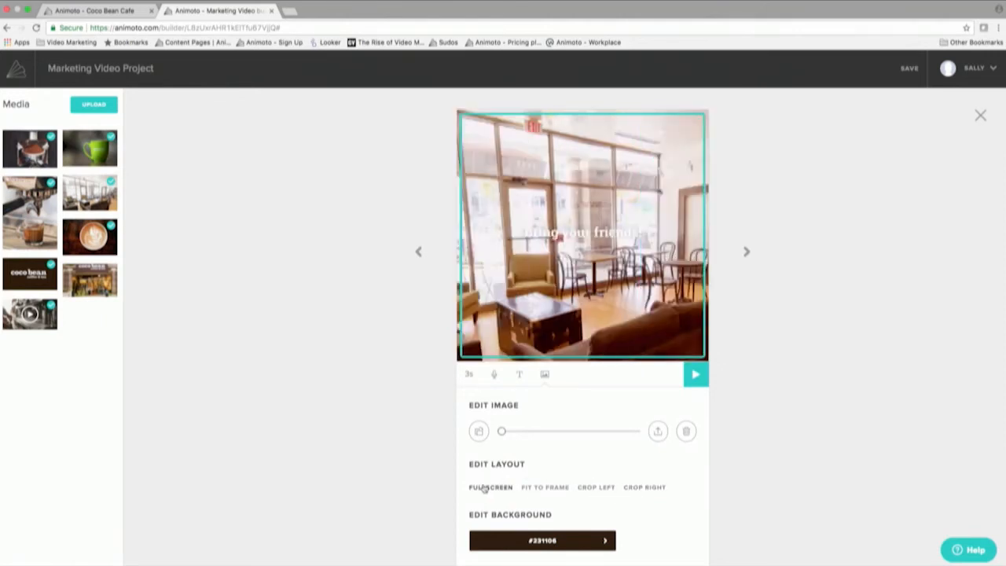
Step: Give the 'Bring your friends!' title a legibility backing, enlarge it, and move it near the top
click(519, 375)
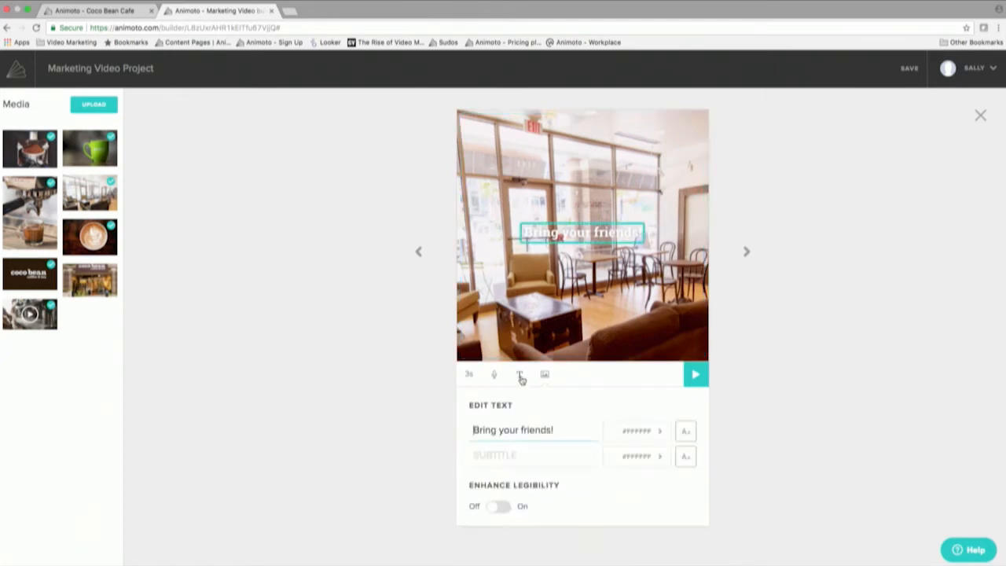
click(499, 507)
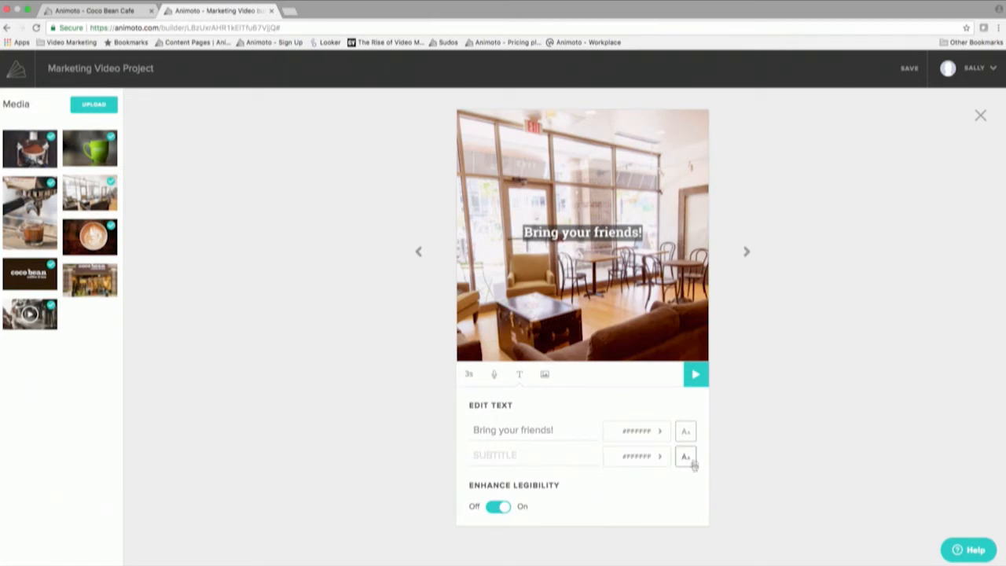
click(689, 433)
drag(718, 464, 718, 445)
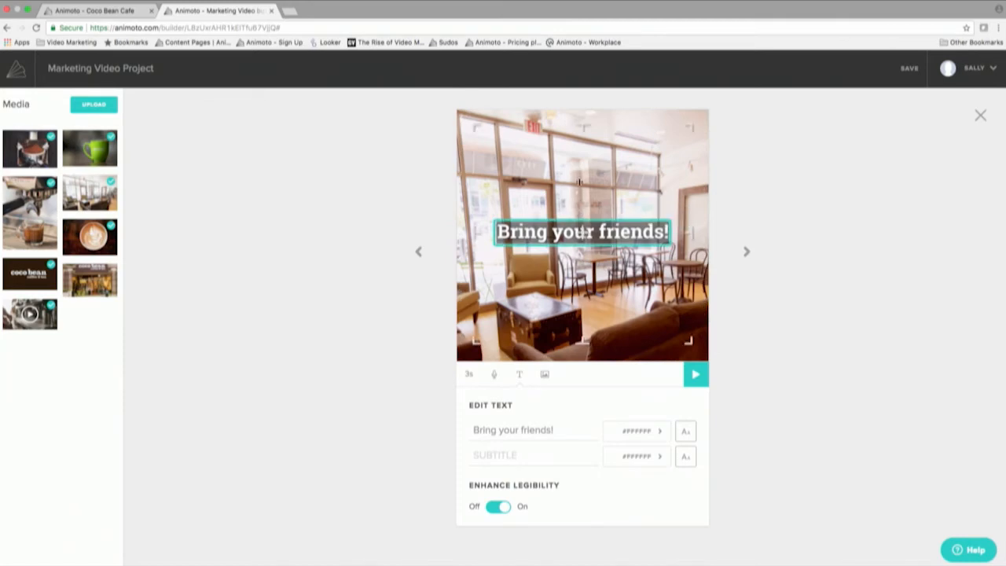
drag(582, 233, 577, 138)
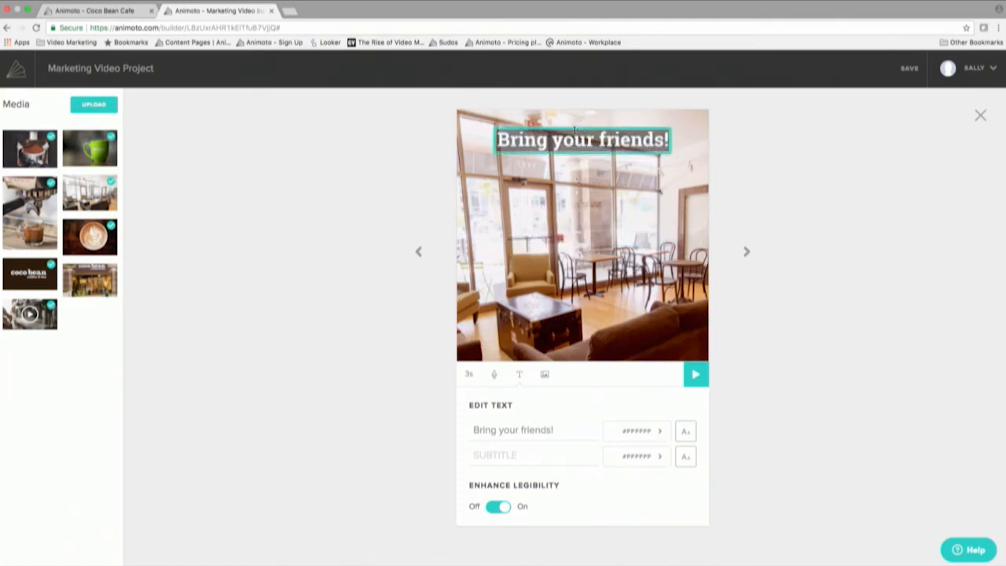
Step: Close the block editor to get back to the six-block storyboard
click(980, 115)
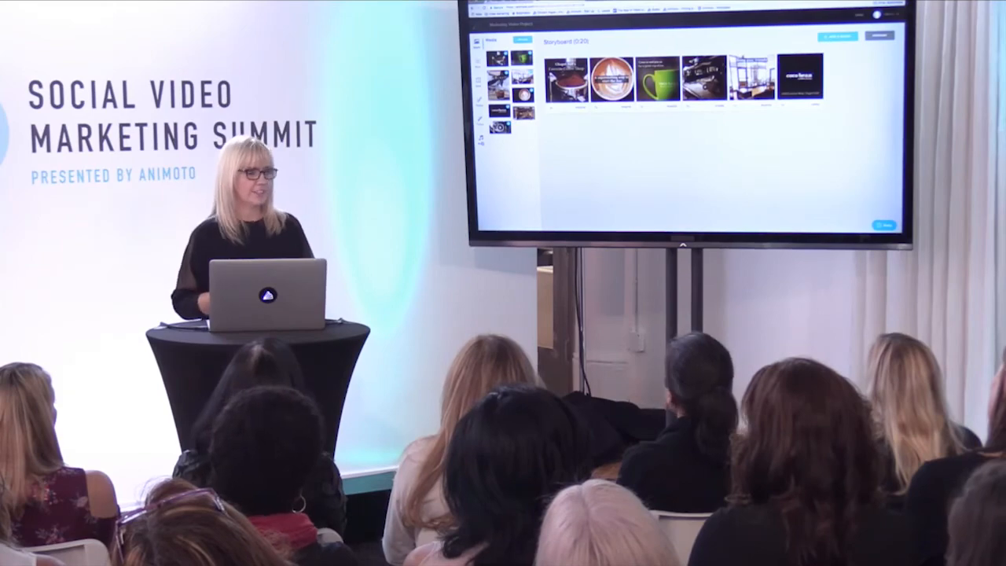
Step: Swap the City Lights song for Adrenaline Rush and generate a full video preview
click(482, 141)
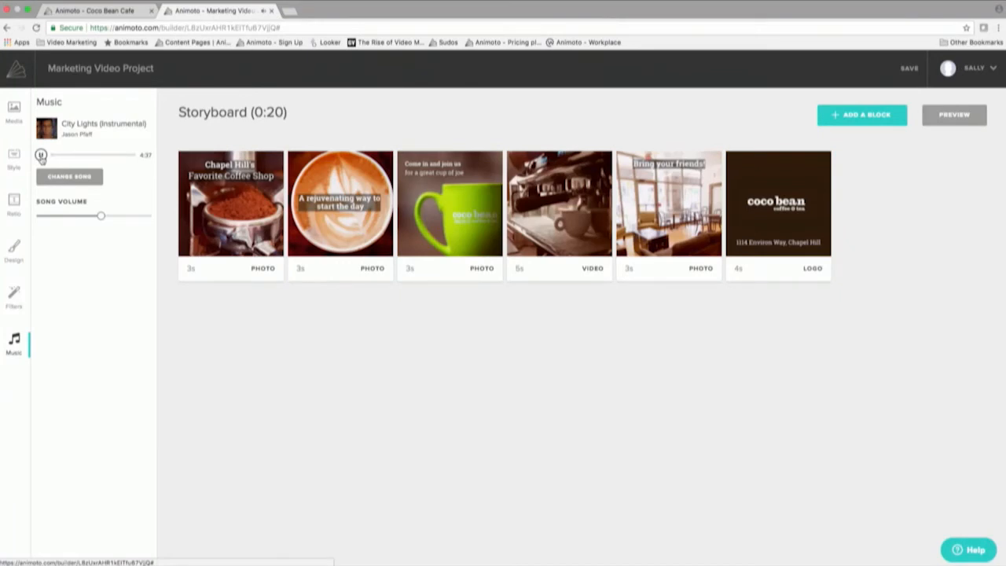
click(40, 155)
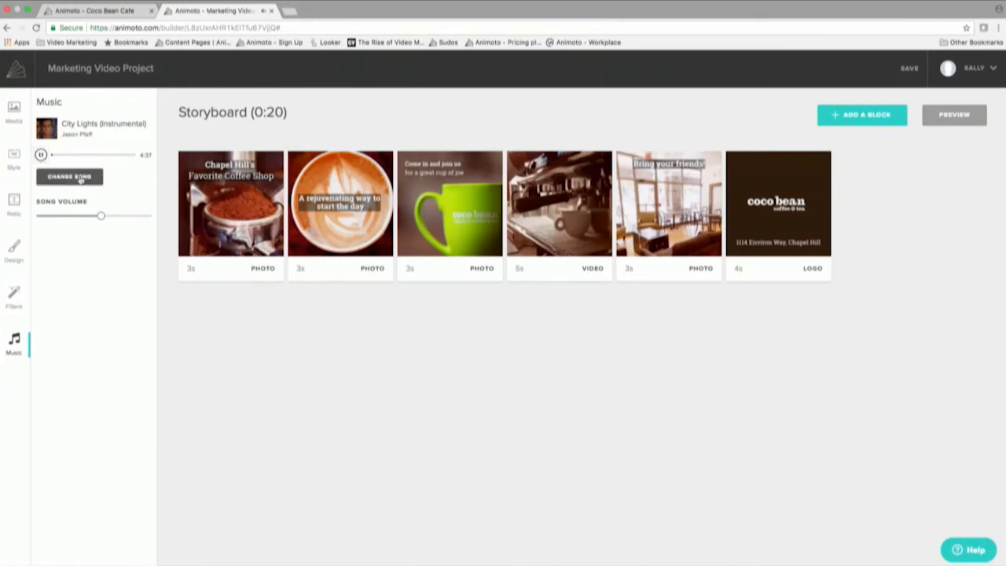
click(80, 179)
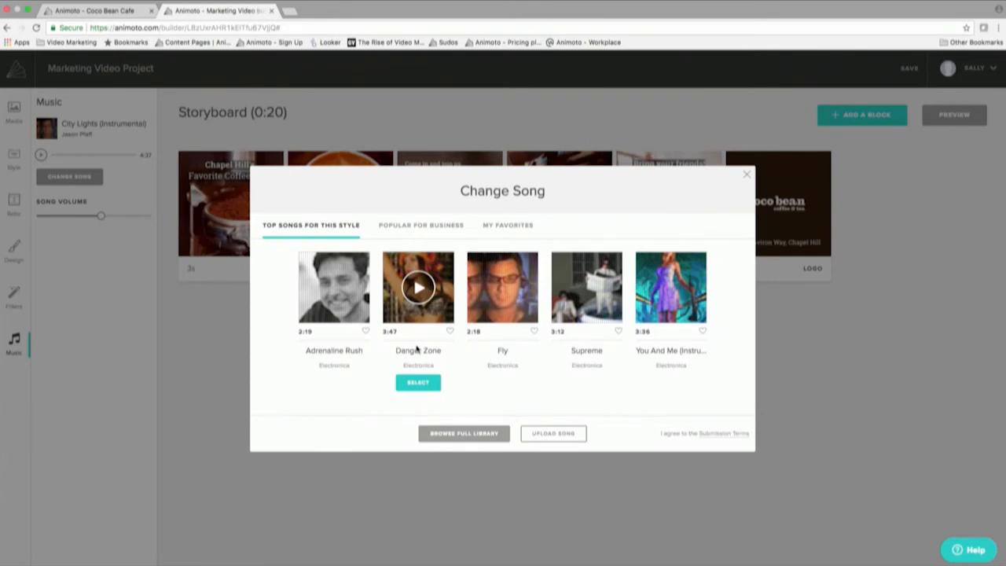
click(418, 289)
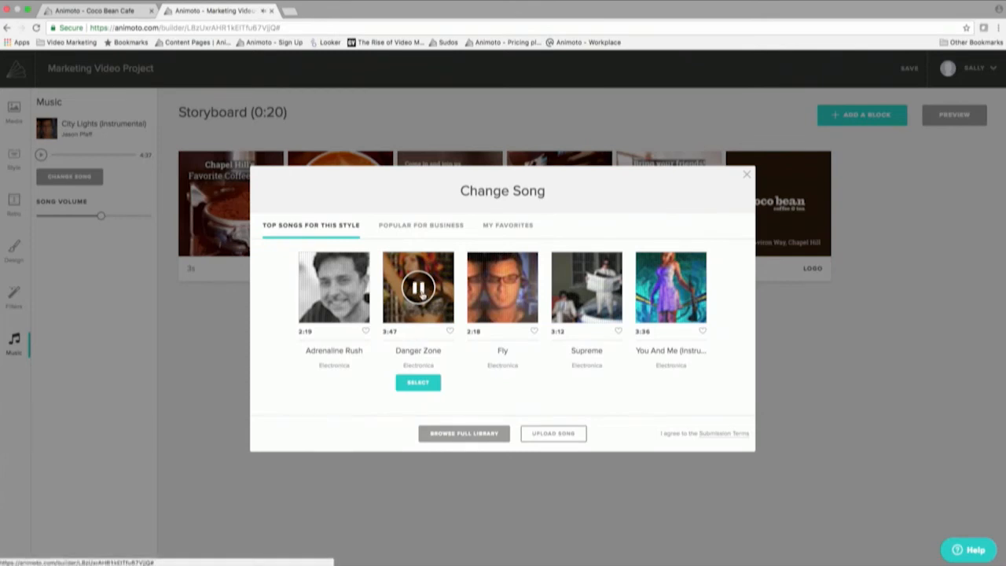
click(503, 291)
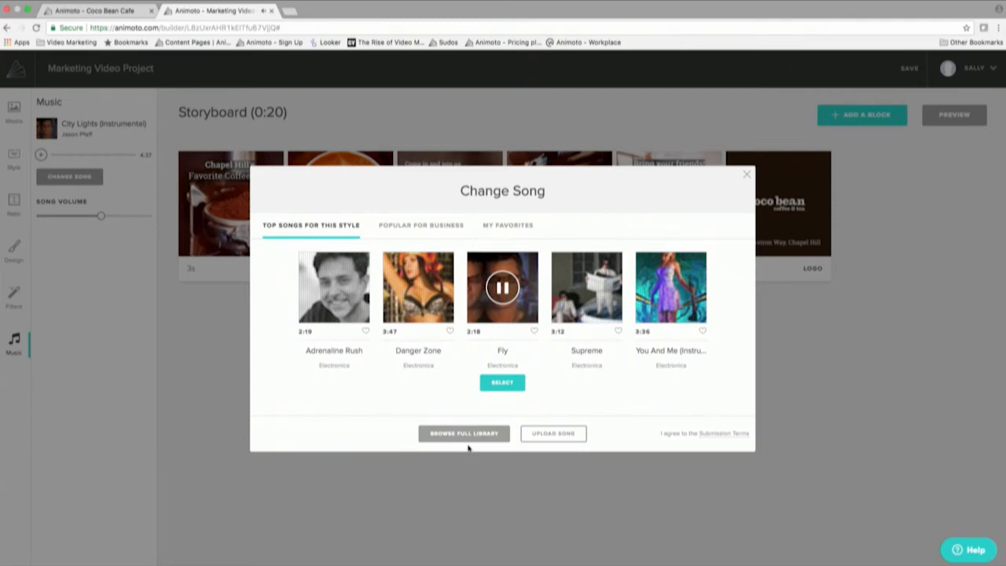
click(334, 289)
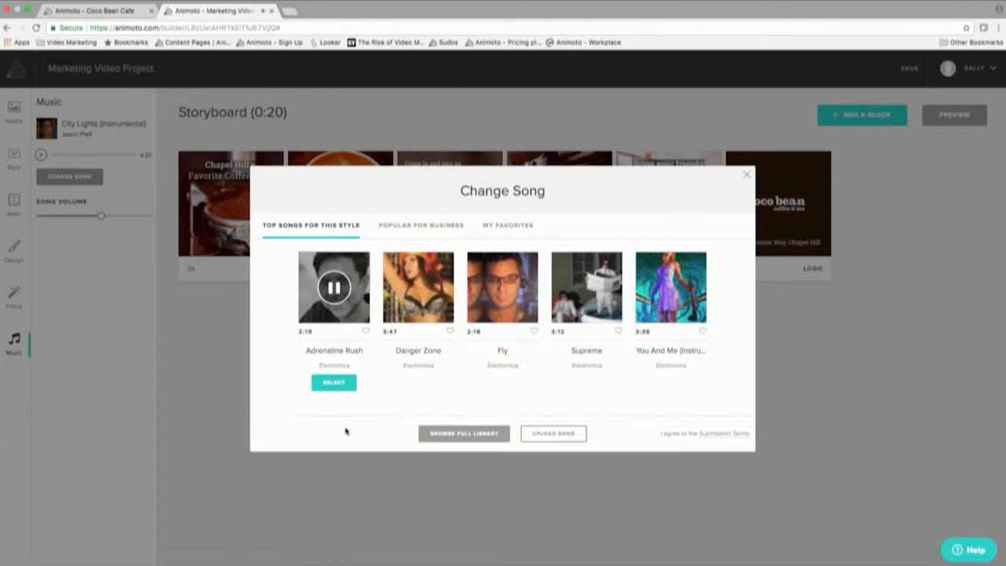
click(337, 384)
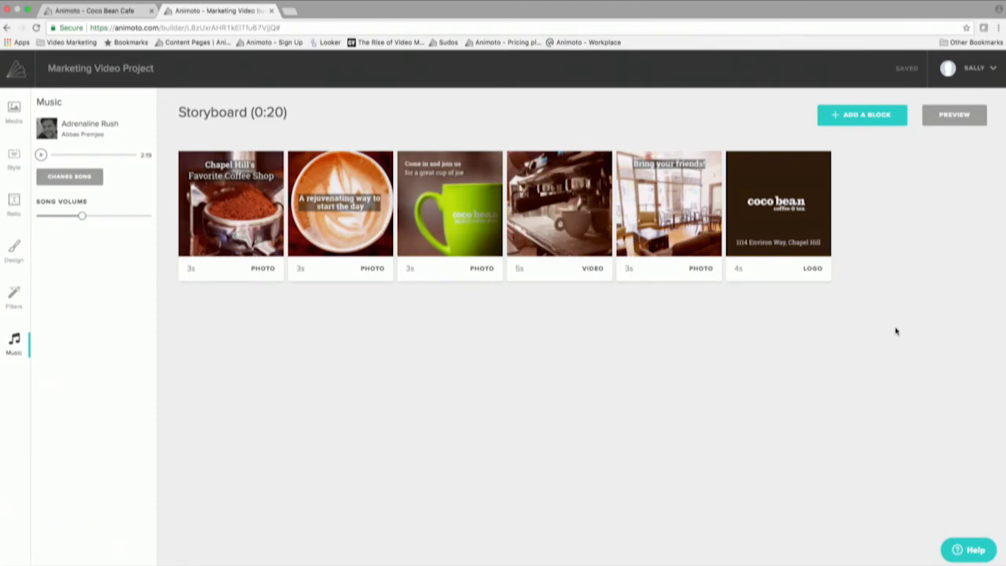
click(952, 122)
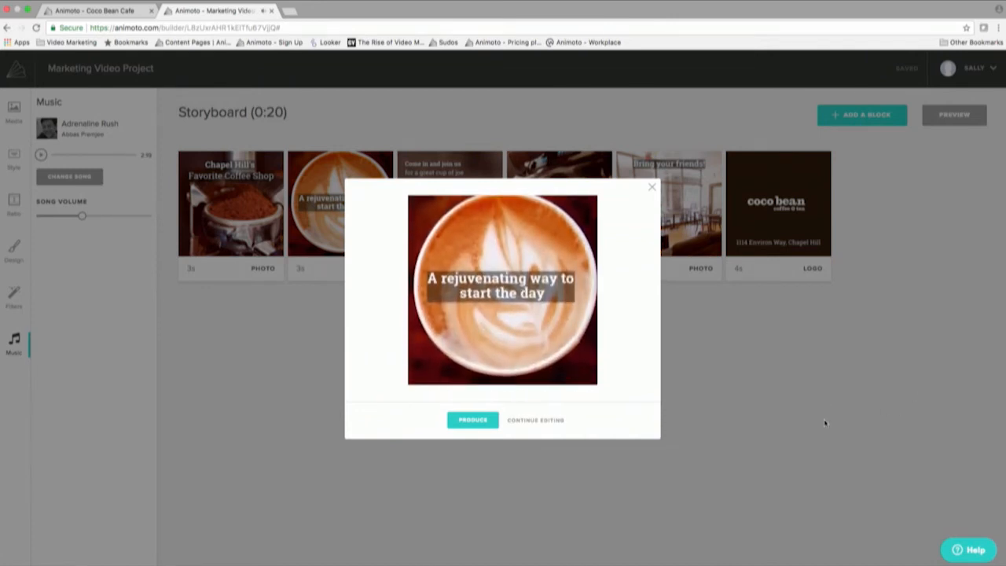
Step: Start producing the video and begin retitling it to Cafe
click(481, 420)
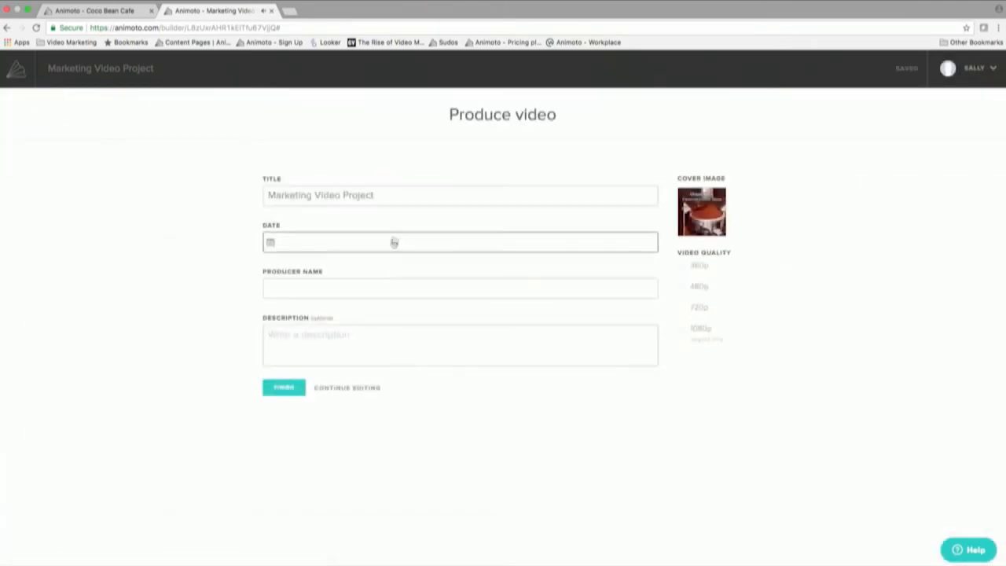
triple_click(401, 198)
text(Ca)
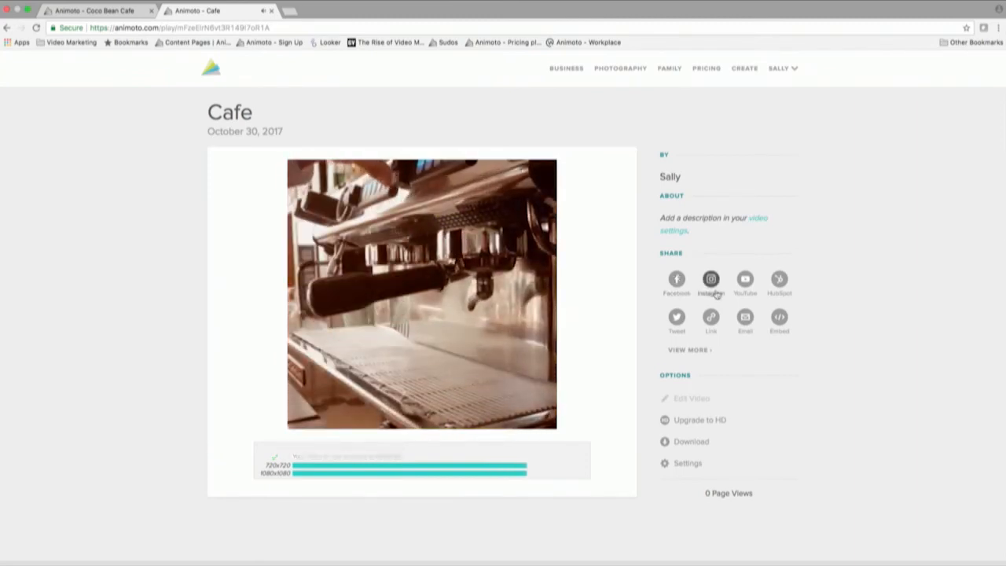
click(711, 282)
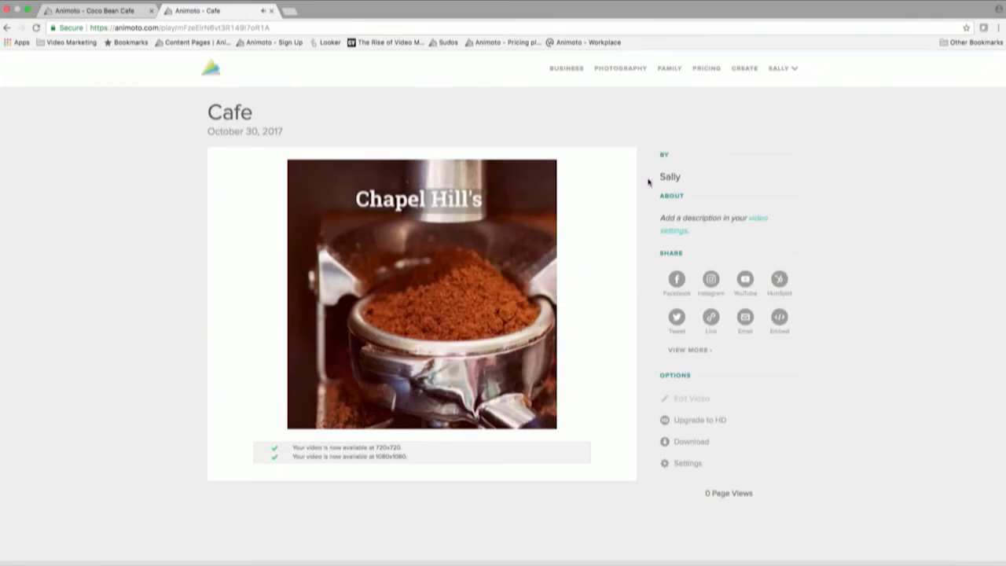
click(651, 180)
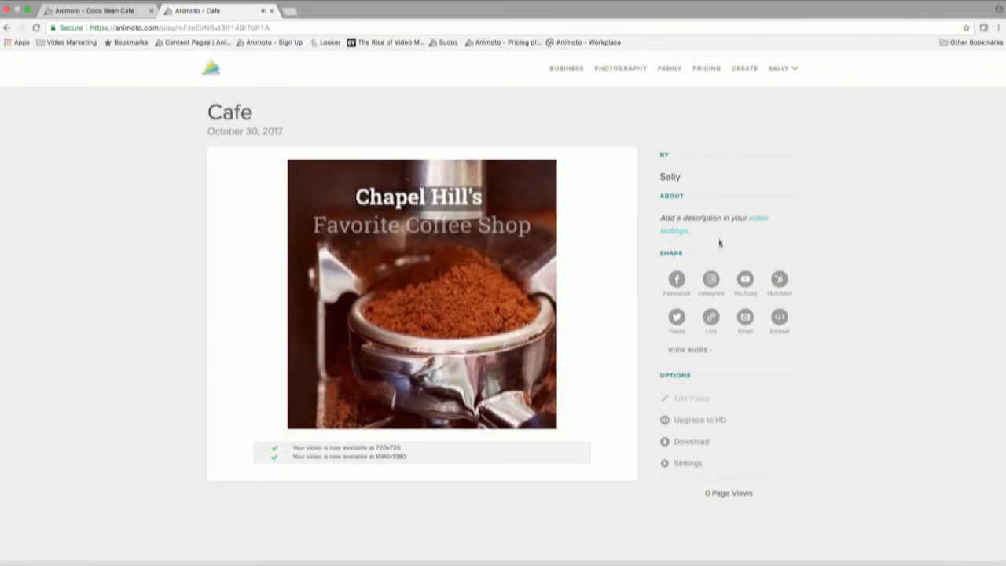
click(742, 283)
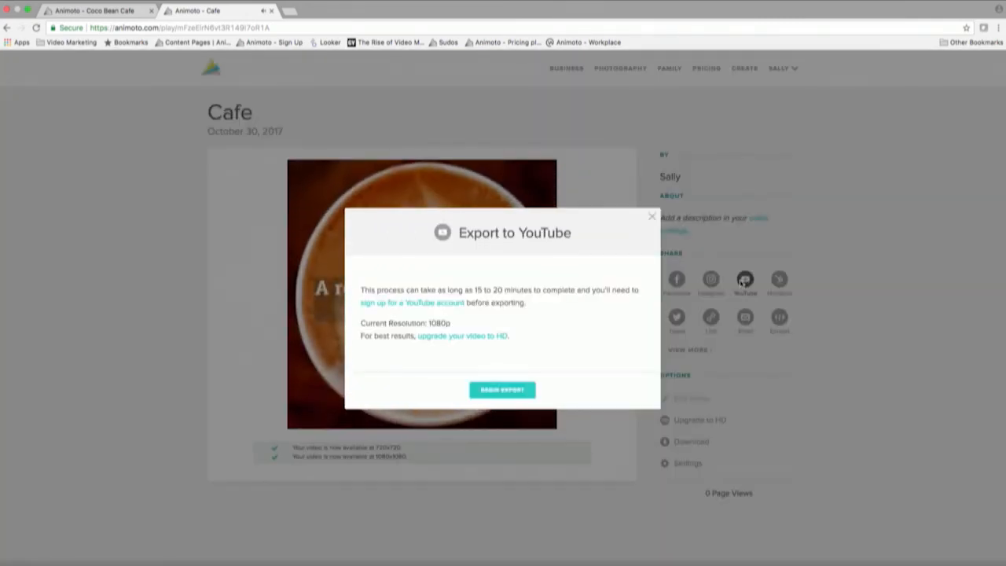
click(652, 216)
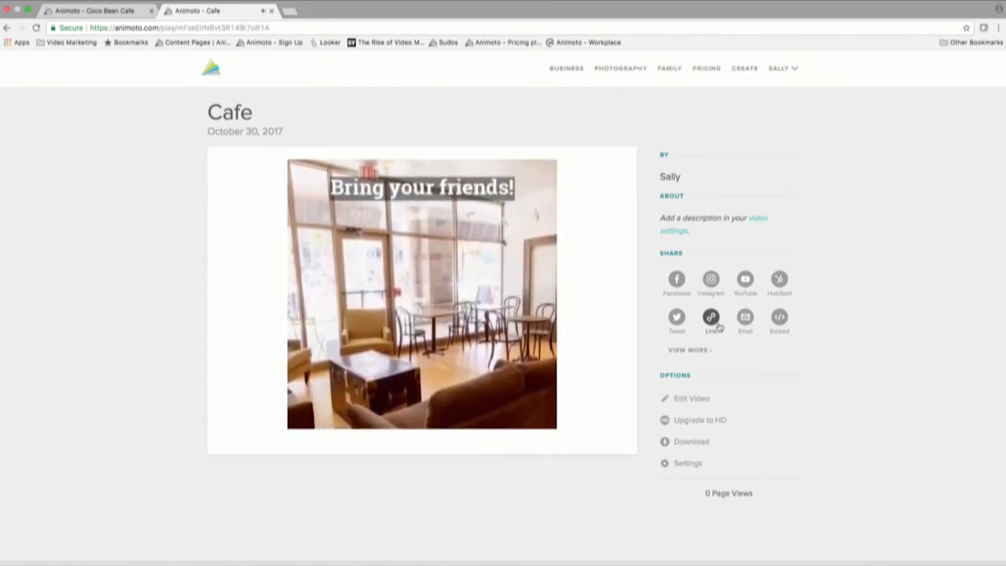
click(780, 318)
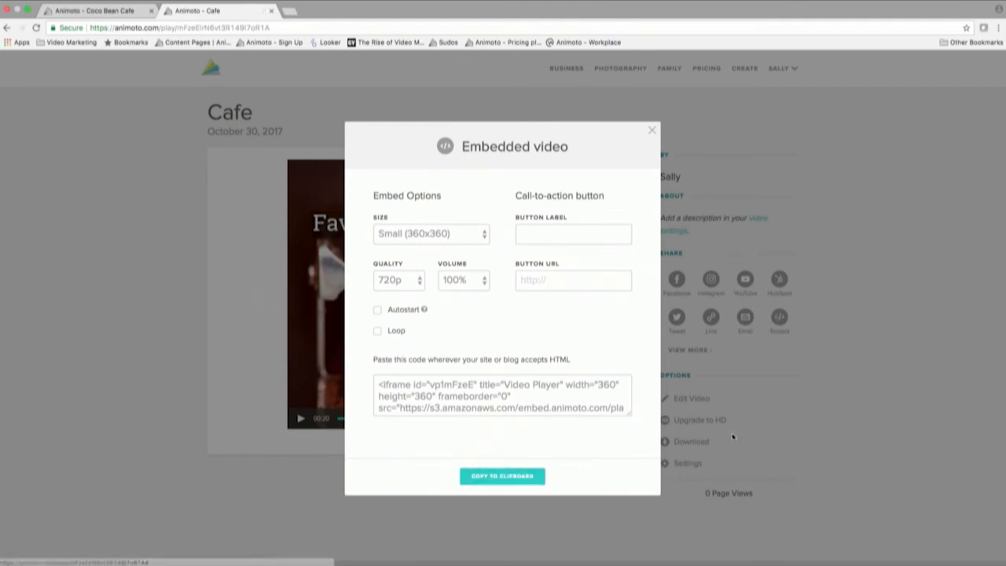
click(652, 132)
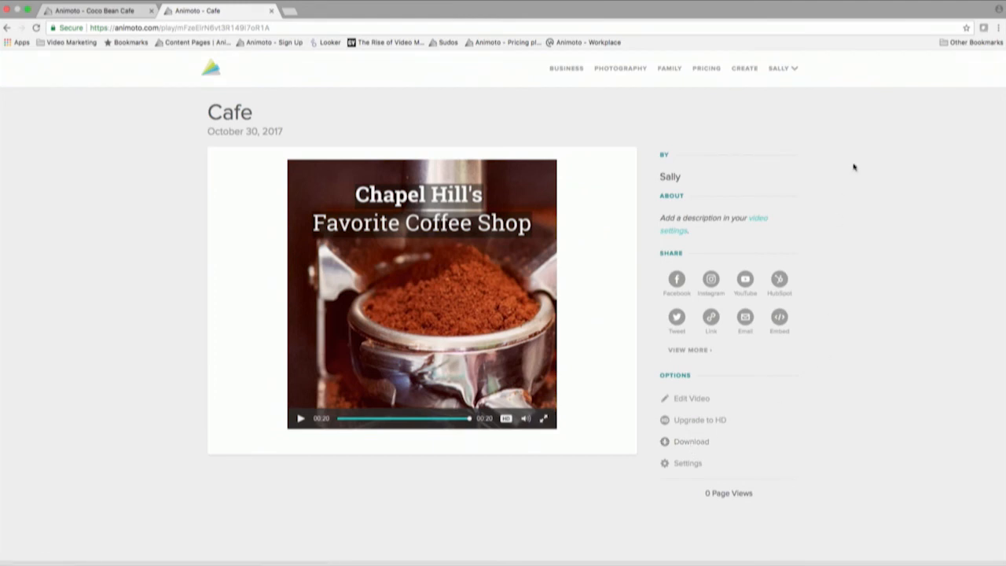
mouse_move(782, 68)
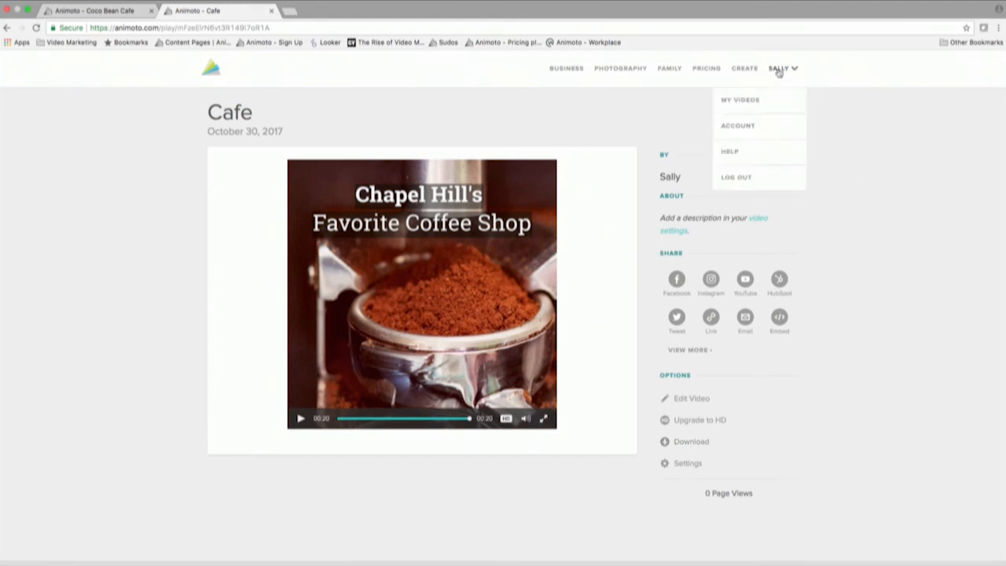
Step: Go to My Videos and make a copy of the Cafe video
click(772, 101)
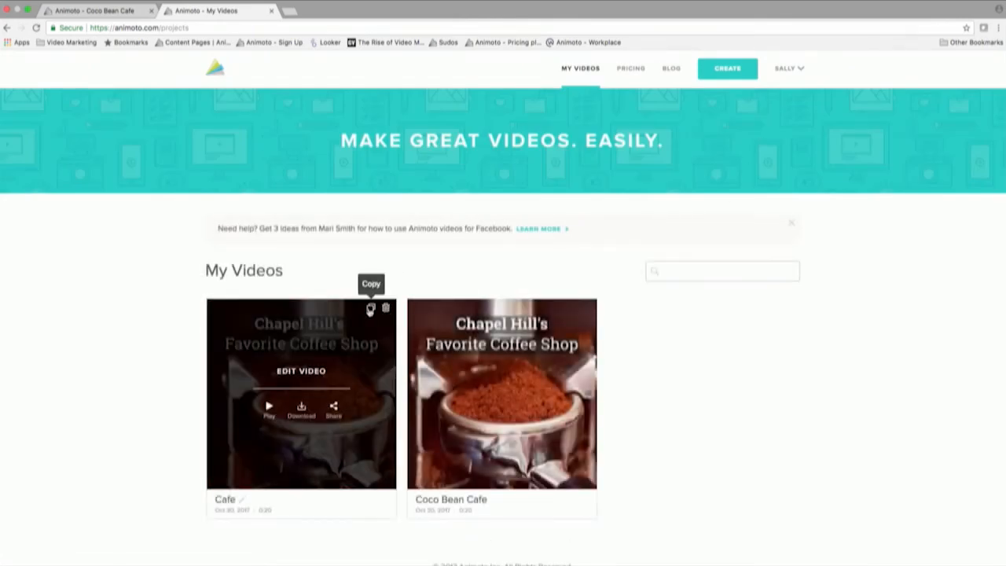
click(371, 309)
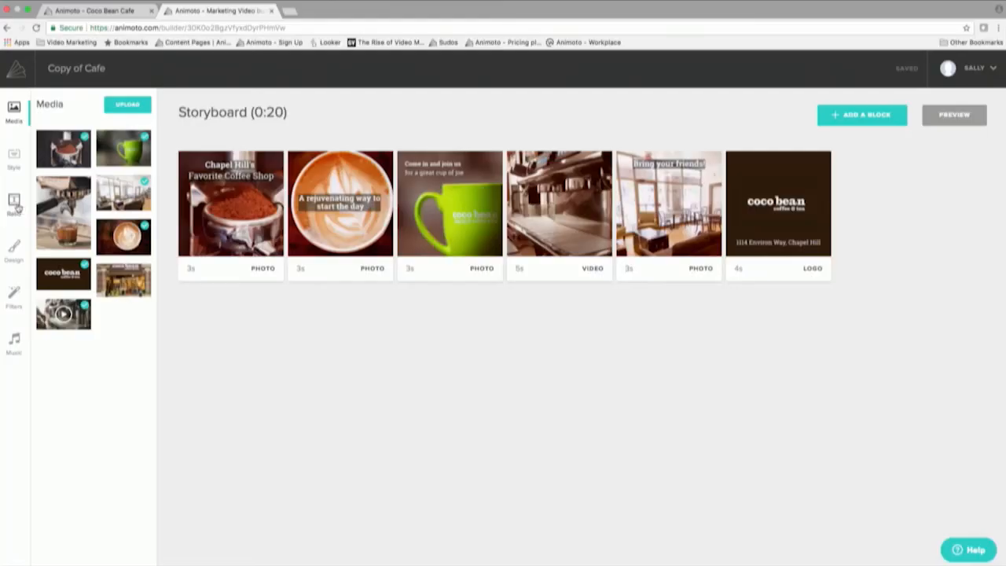
Step: Set the Copy of Cafe storyboard to Landscape (16:9), then play the square Coco Bean Cafe video full screen
click(15, 203)
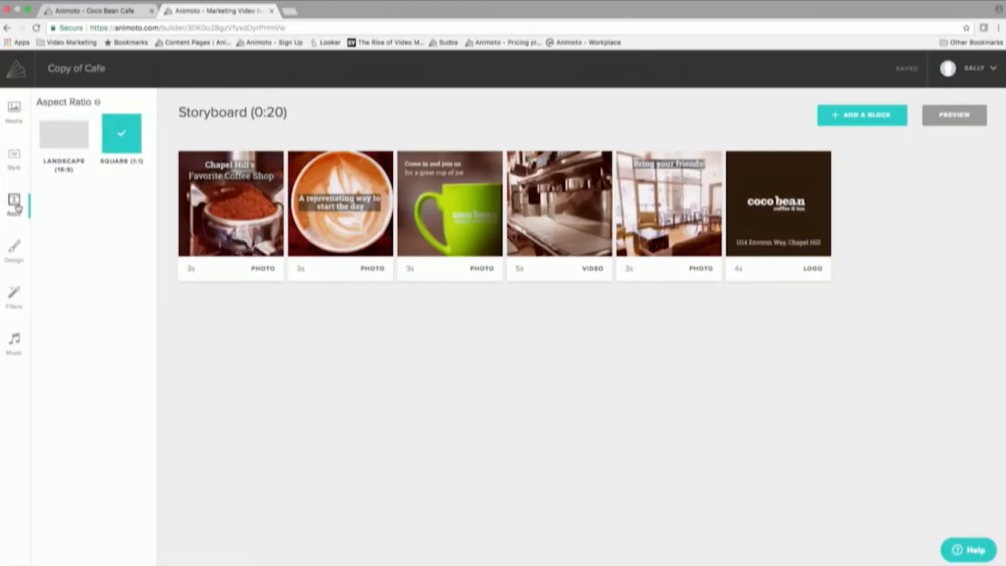
click(69, 134)
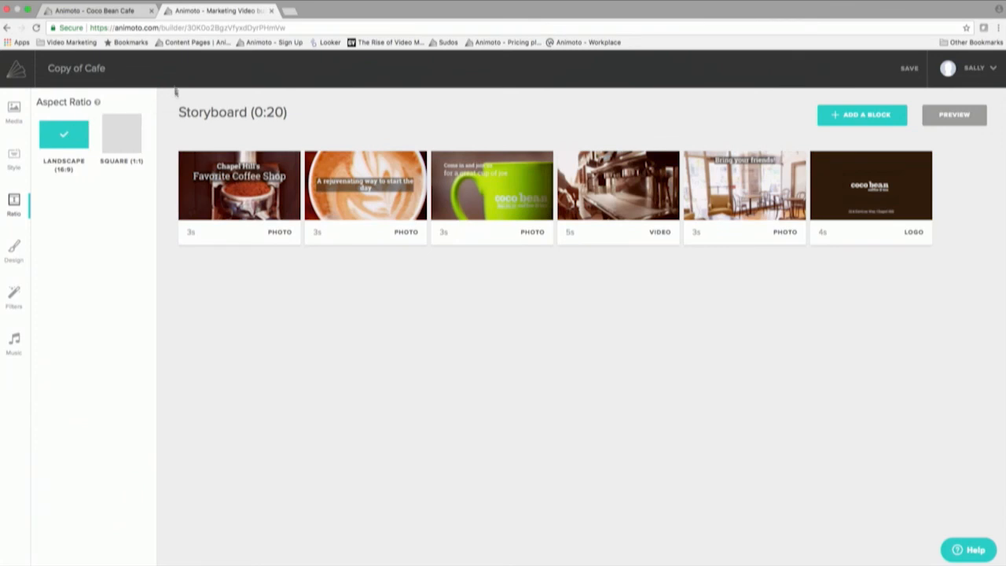
click(117, 11)
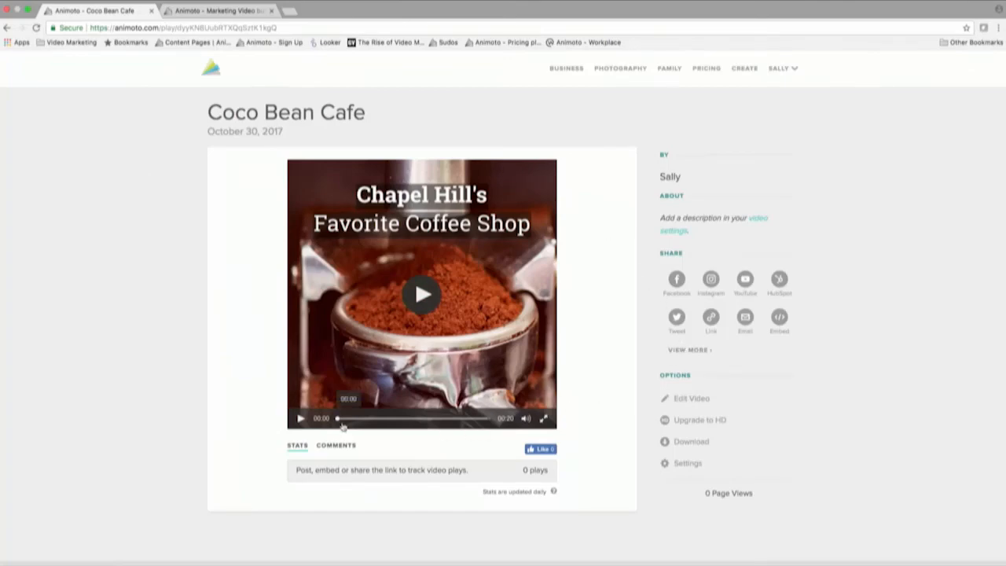
click(301, 420)
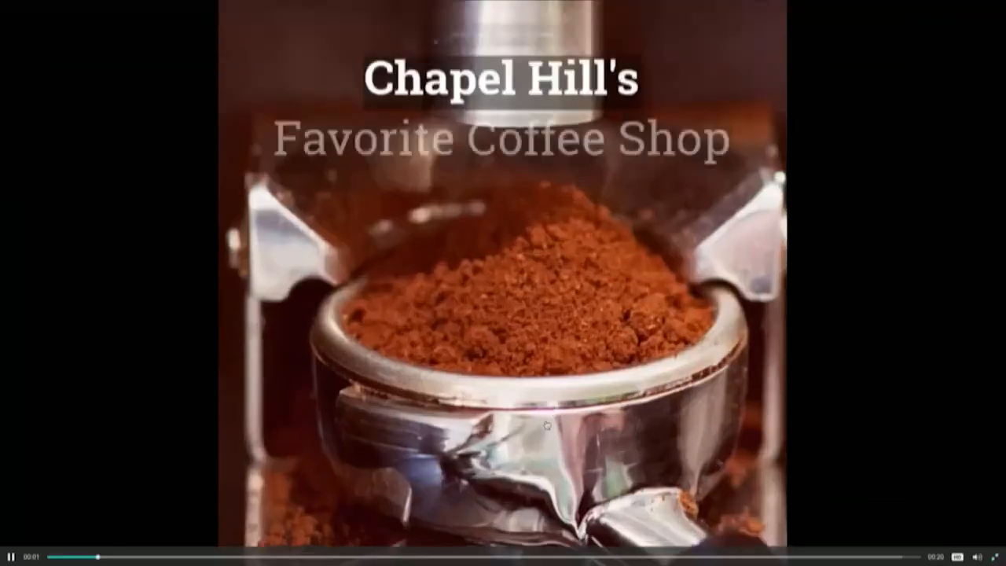
click(543, 418)
mouse_move(977, 556)
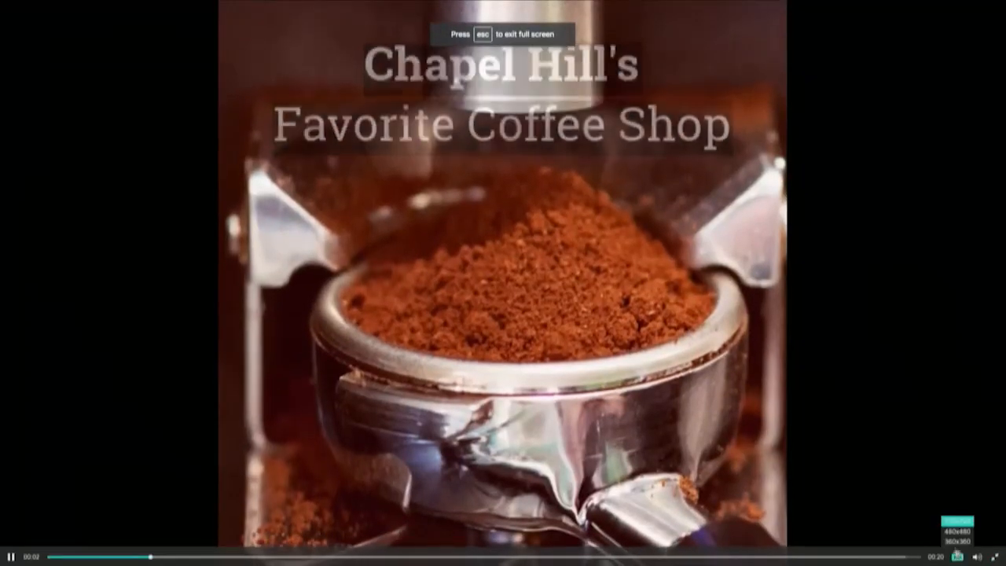